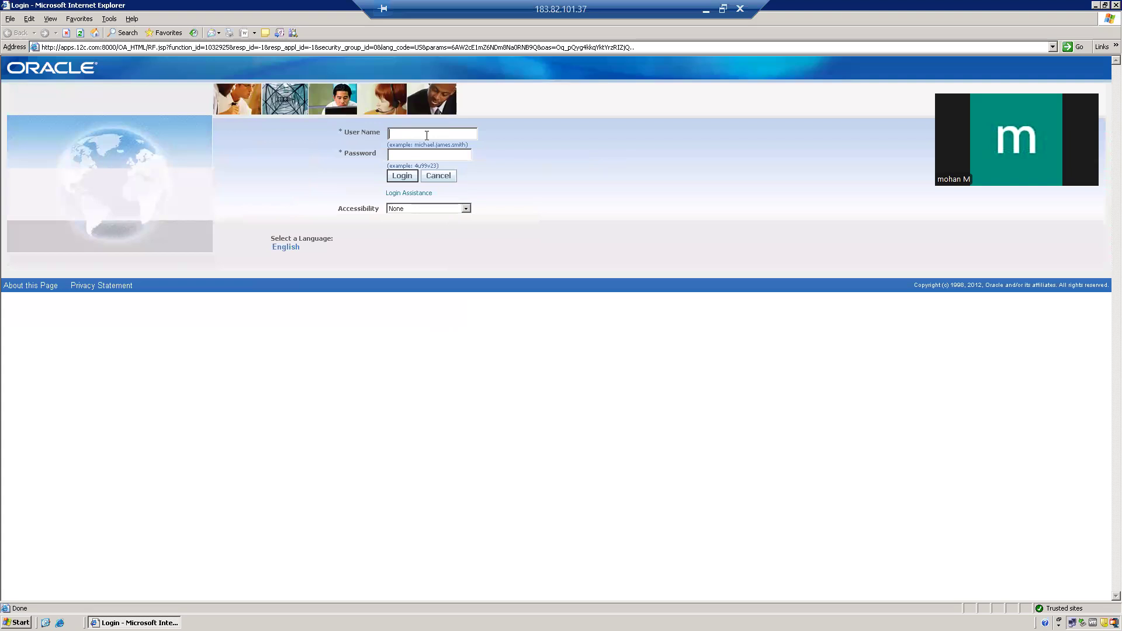
# Step: Sign in with the user name and password to reach the Applications Home Page
pyautogui.write('EAR')
pyautogui.press('BackSpace')
pyautogui.press('BackSpace')
pyautogui.press('BackSpace')
pyautogui.press('BackSpace')
pyautogui.press('BackSpace')
pyautogui.write('operations')
pyautogui.press('Tab')
pyautogui.write('welcome')
pyautogui.press('Return')
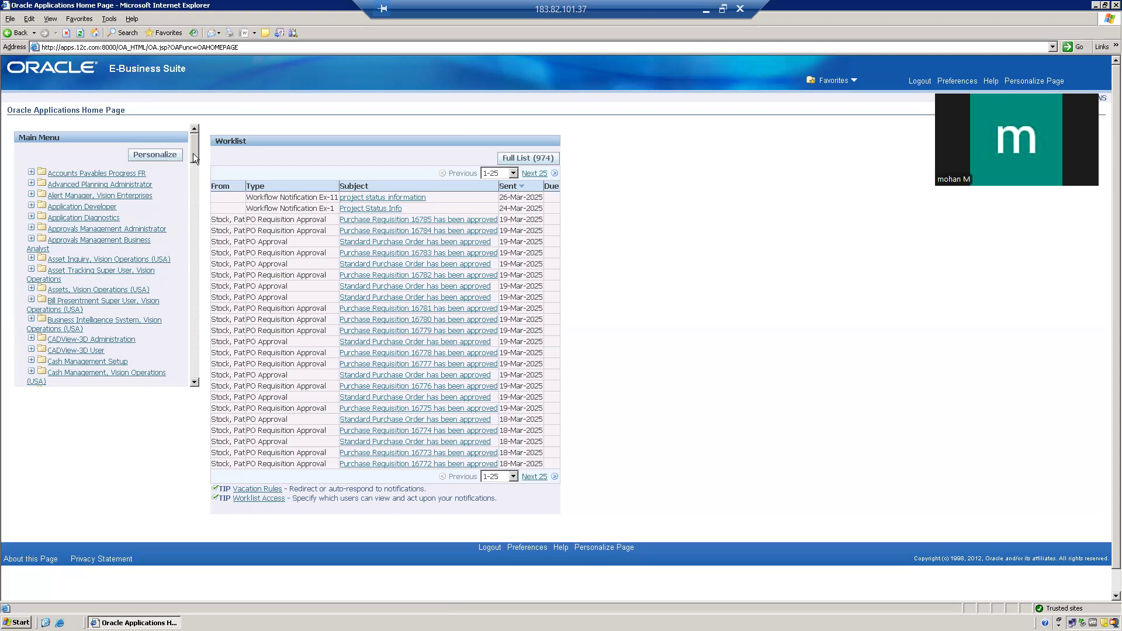
# Step: Scroll the Main Menu down until Inventory, Vision Operations (USA) is visible
pyautogui.moveTo(193, 154); pyautogui.dragTo(193, 196)
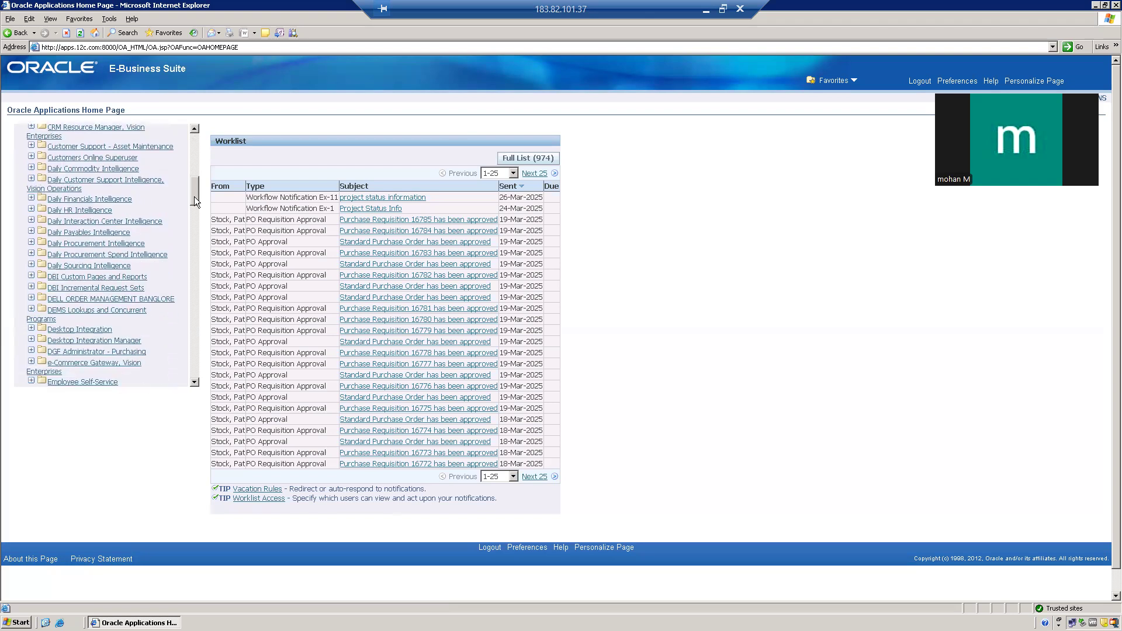
pyautogui.moveTo(194, 197); pyautogui.dragTo(197, 210)
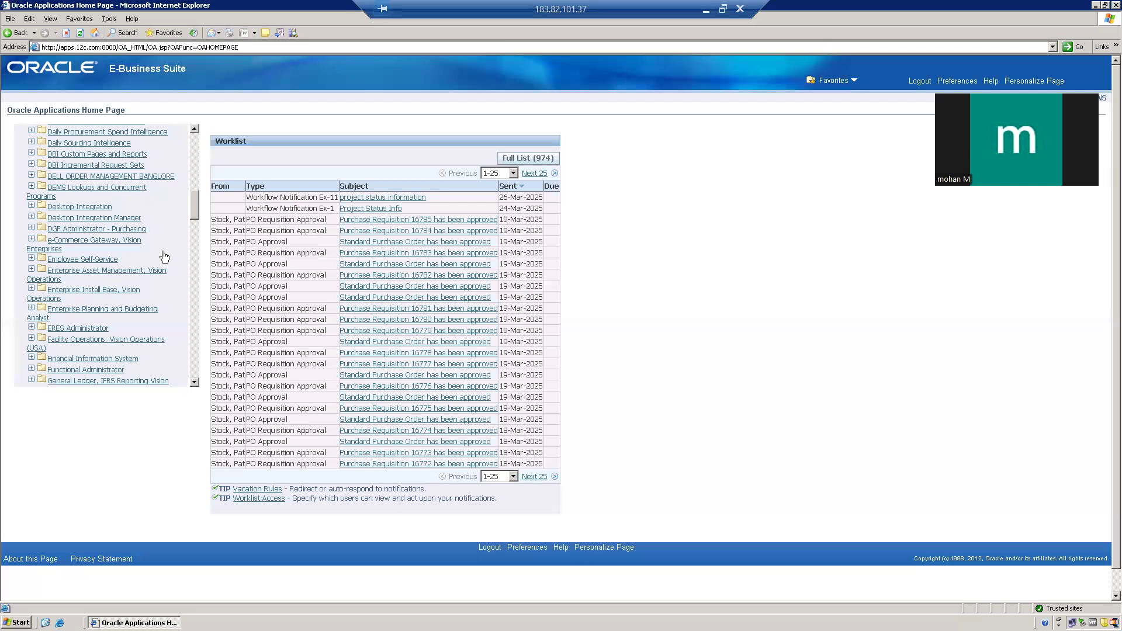
pyautogui.scroll(-1, 164, 257)
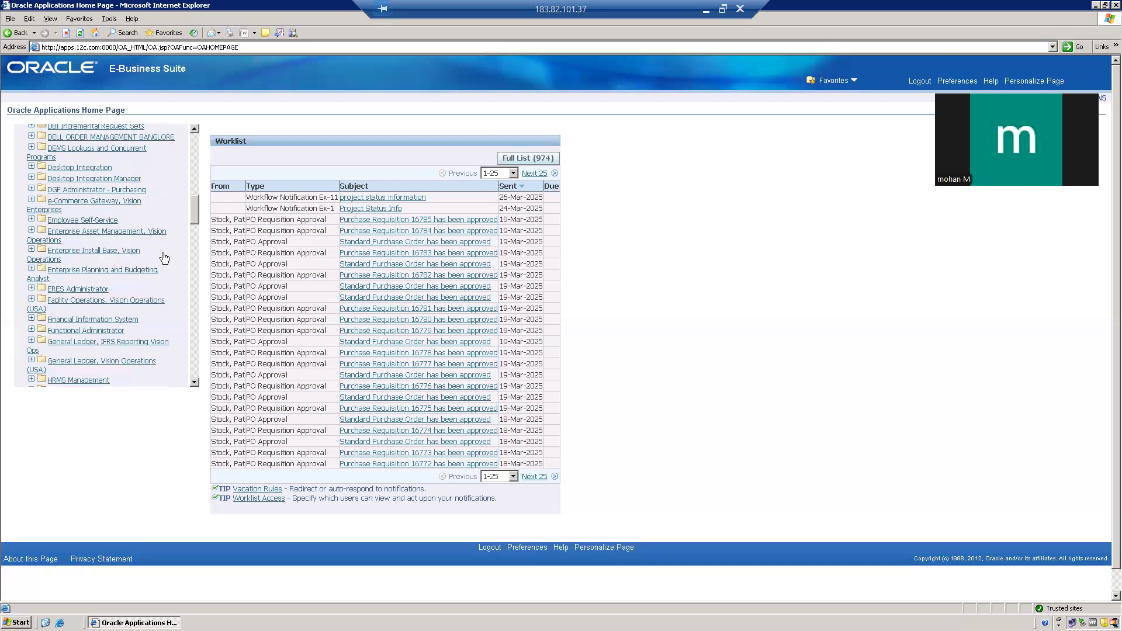
pyautogui.scroll(-4, 164, 257)
pyautogui.scroll(-1, 164, 258)
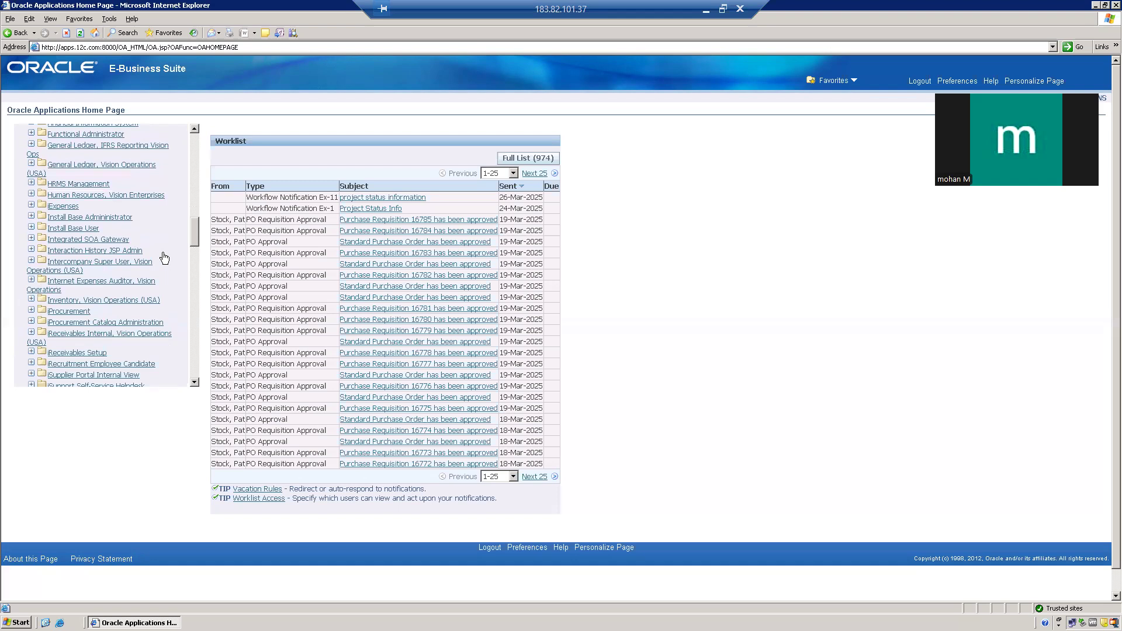
pyautogui.scroll(-2, 164, 257)
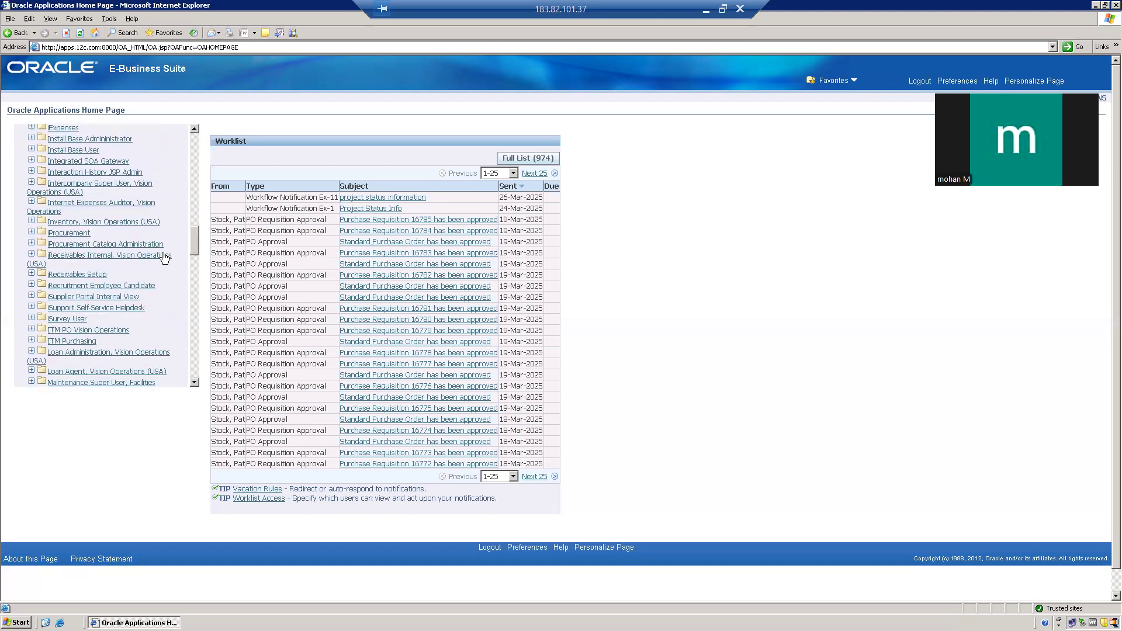
# Step: Launch the Locations form from Inventory, Vision Operations (USA) > Setup > Organizations
pyautogui.click(117, 225)
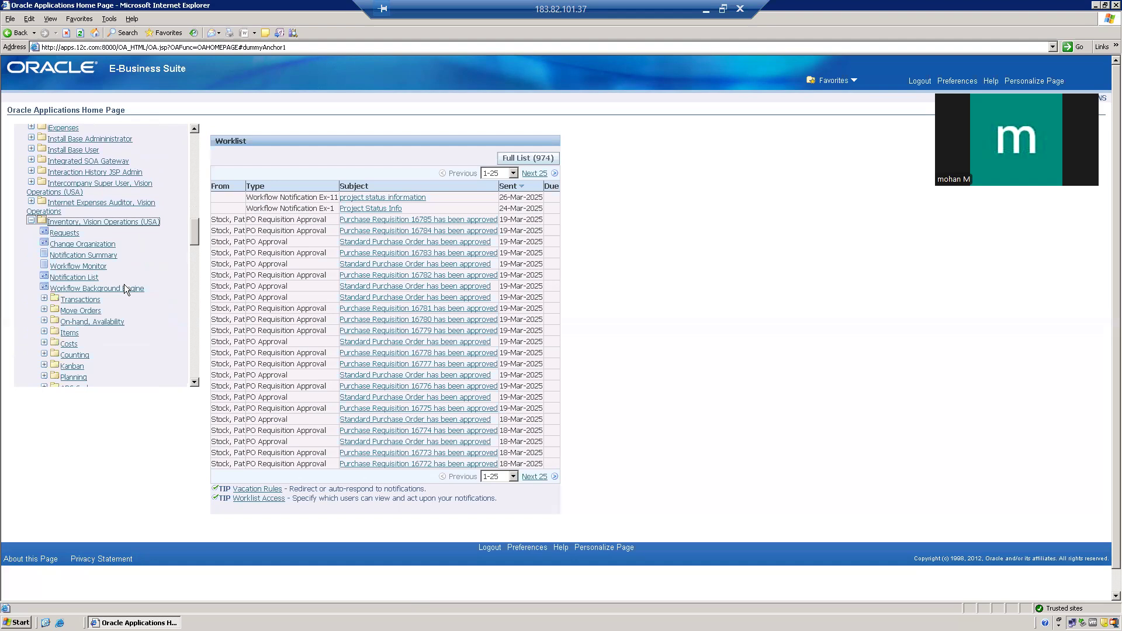
pyautogui.scroll(-1, 131, 292)
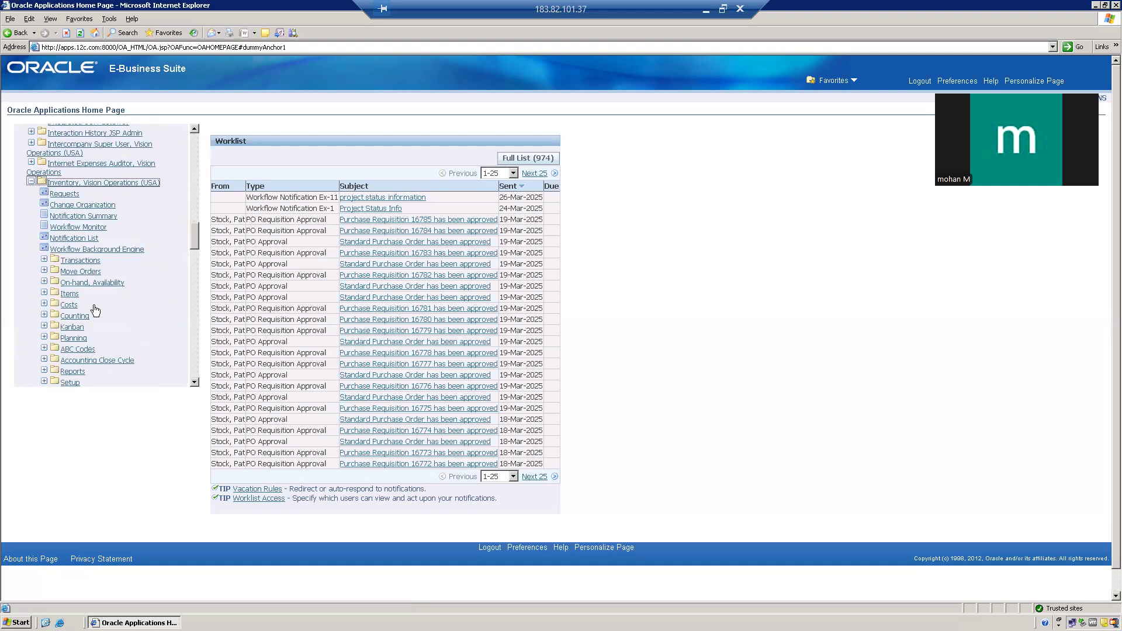
pyautogui.click(44, 381)
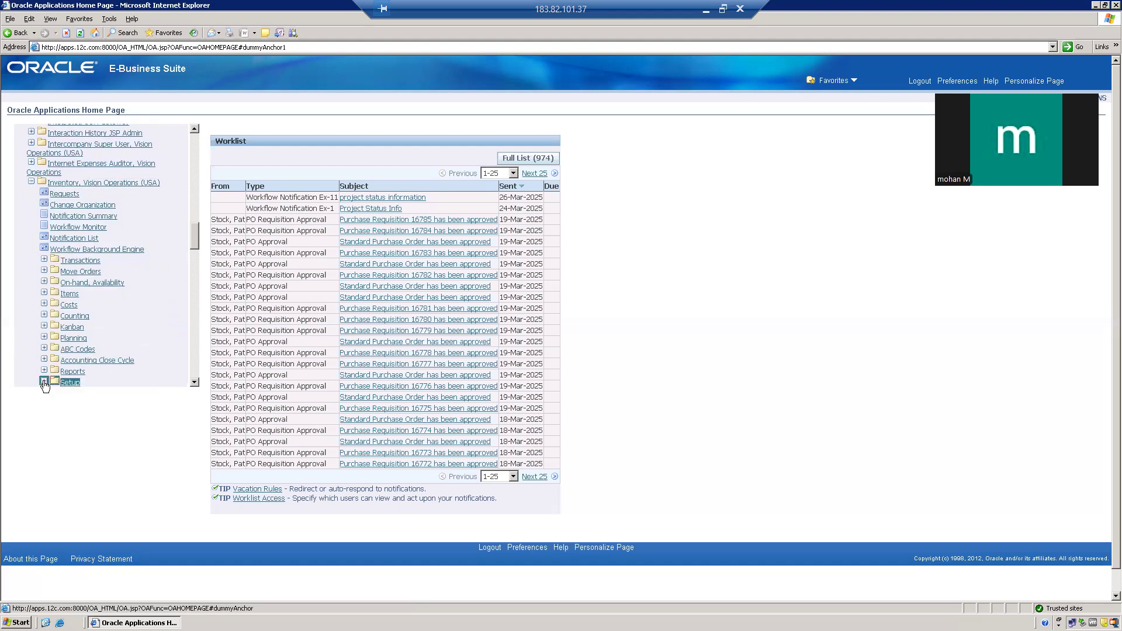
pyautogui.scroll(-3, 140, 327)
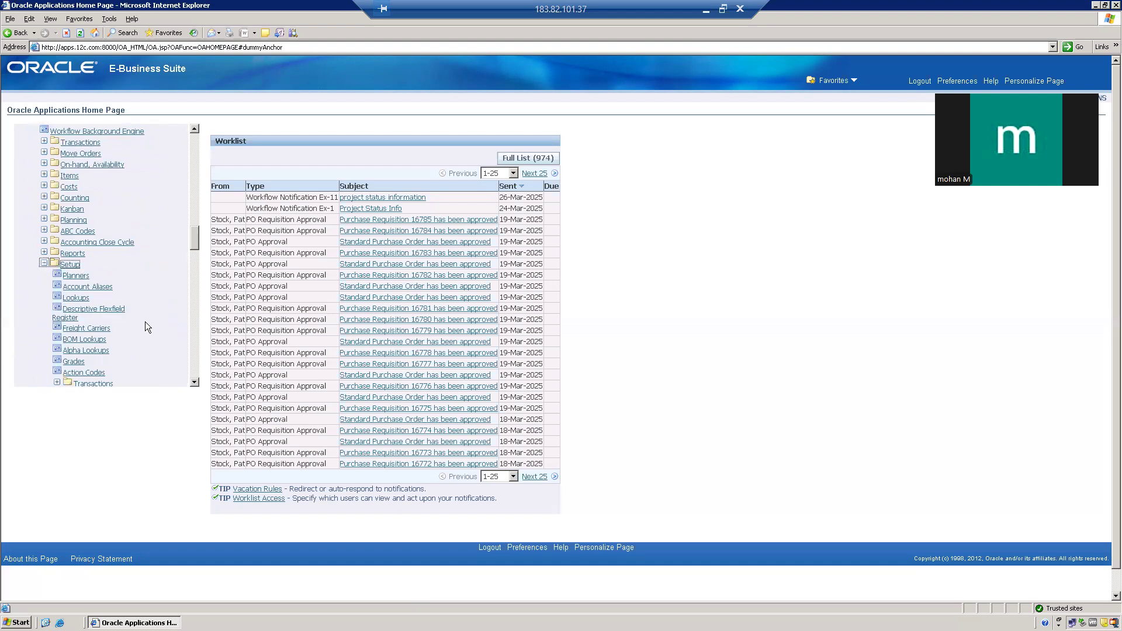
pyautogui.scroll(-3, 114, 339)
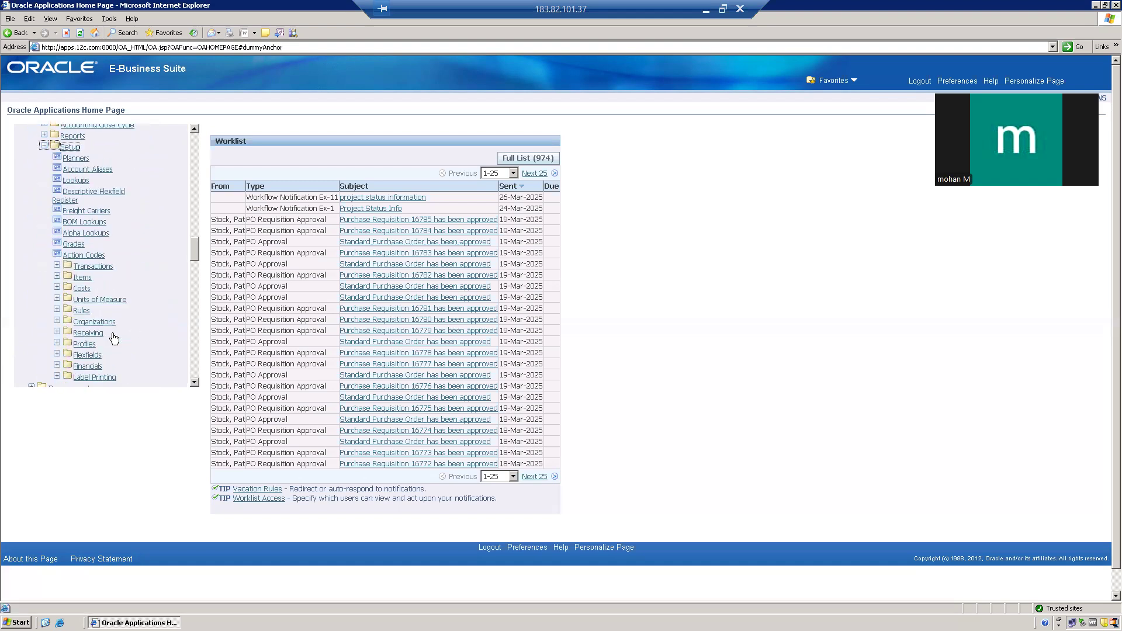
pyautogui.scroll(-1, 114, 339)
pyautogui.click(57, 283)
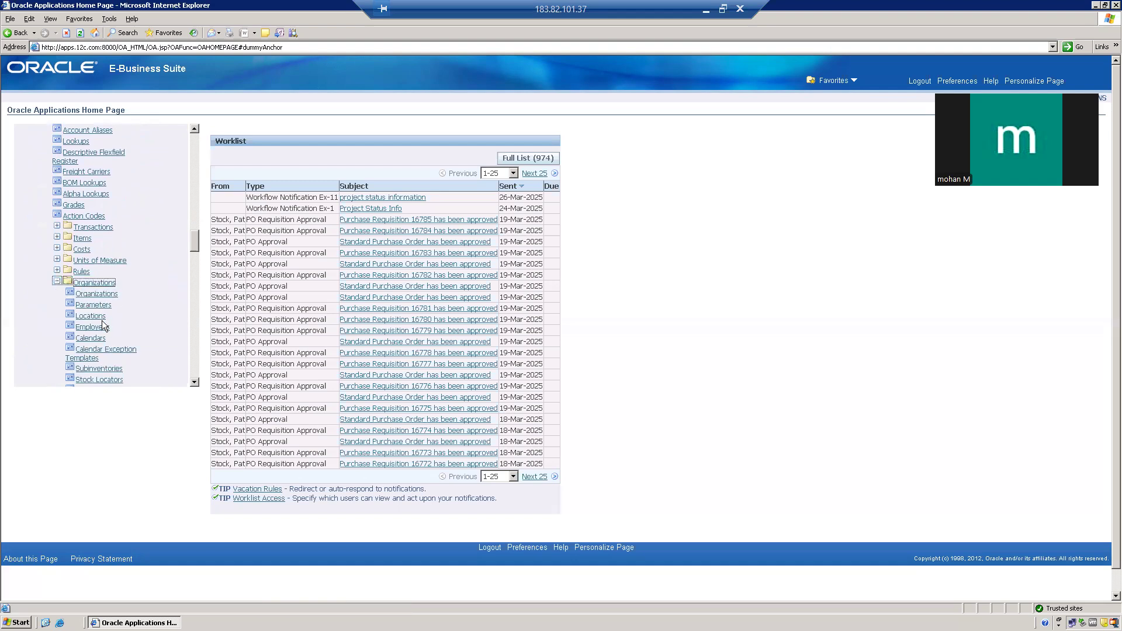
pyautogui.click(92, 317)
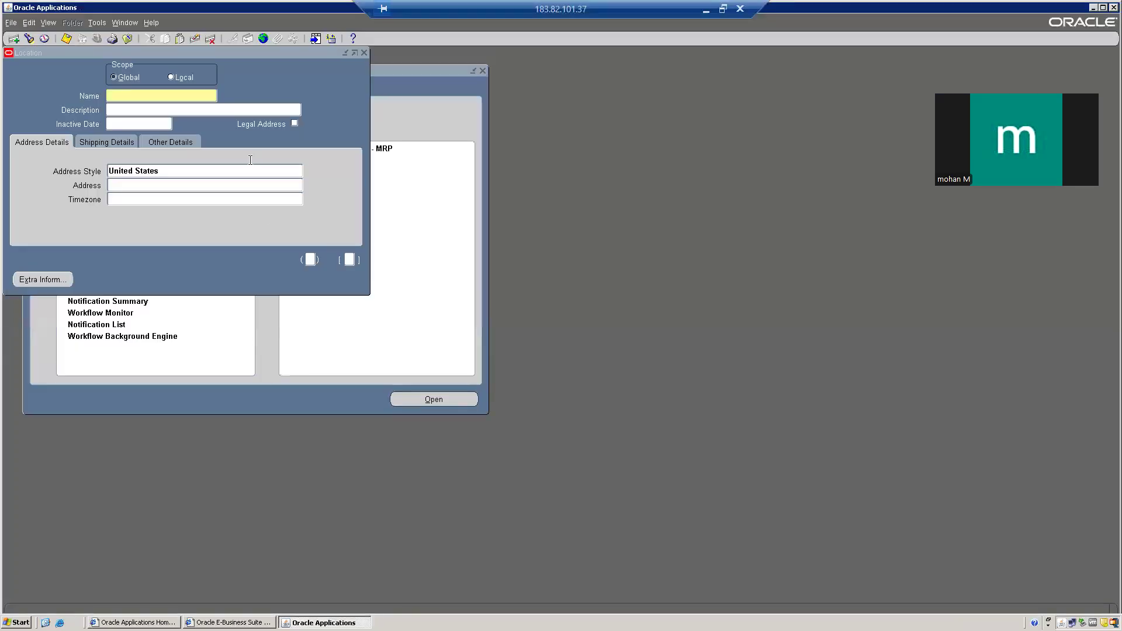
# Step: Drag the Location form down and right to uncover the navigator behind it
pyautogui.moveTo(259, 55); pyautogui.dragTo(469, 132)
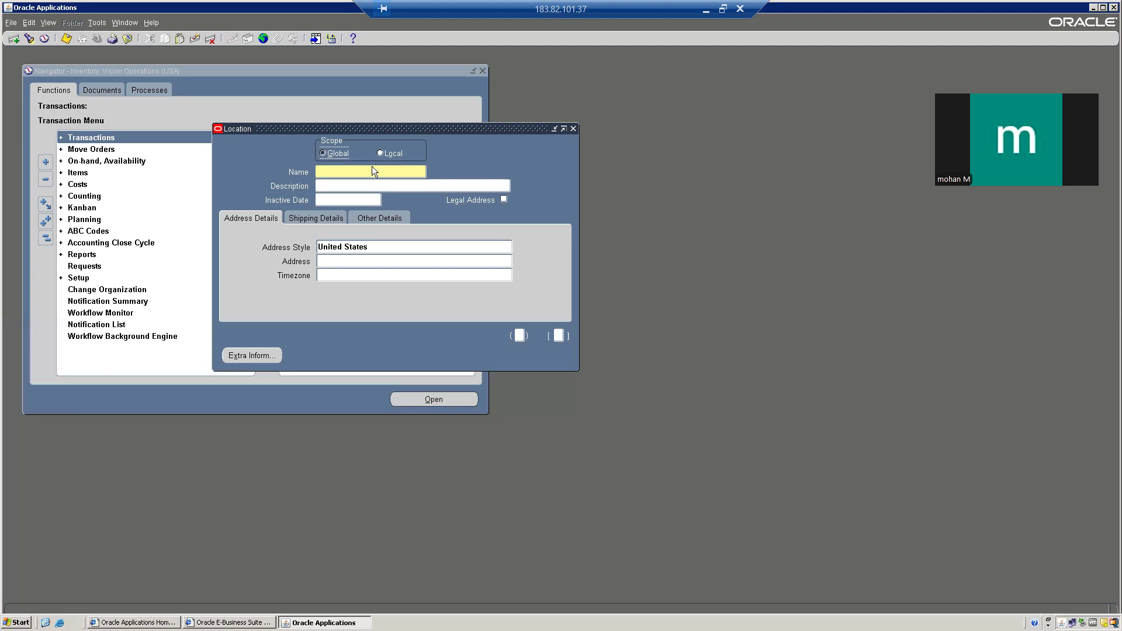
# Step: Enter DS1 as the location name, keeping Global scope and United States address style
pyautogui.click(380, 153)
pyautogui.click(323, 153)
pyautogui.click(340, 174)
pyautogui.write('DS1')
pyautogui.click(350, 186)
pyautogui.click(373, 246)
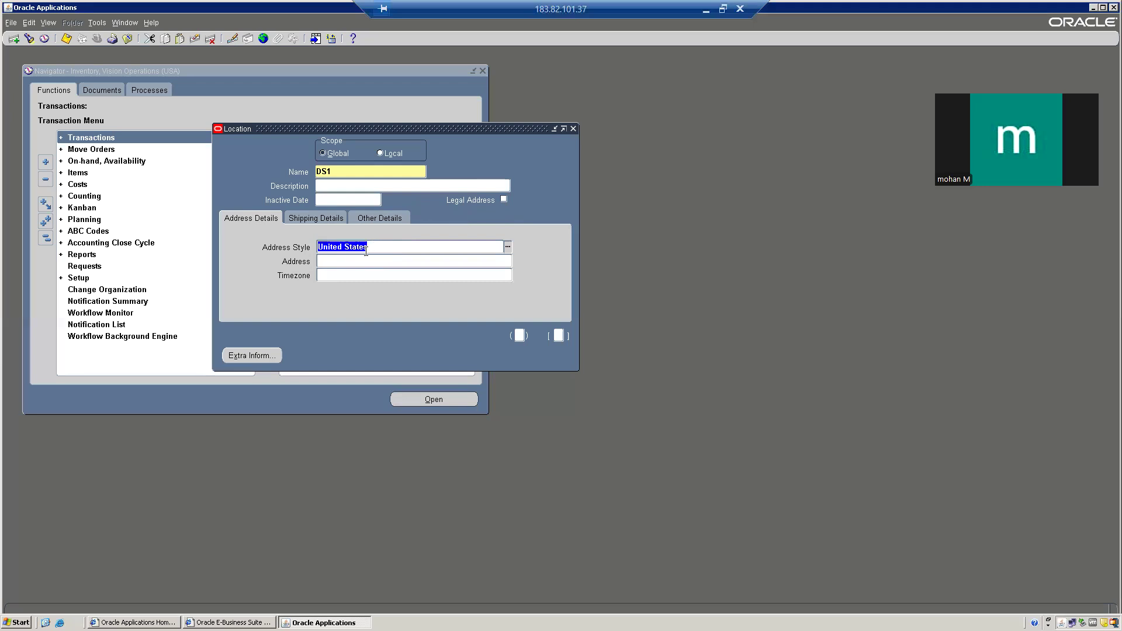
pyautogui.click(349, 261)
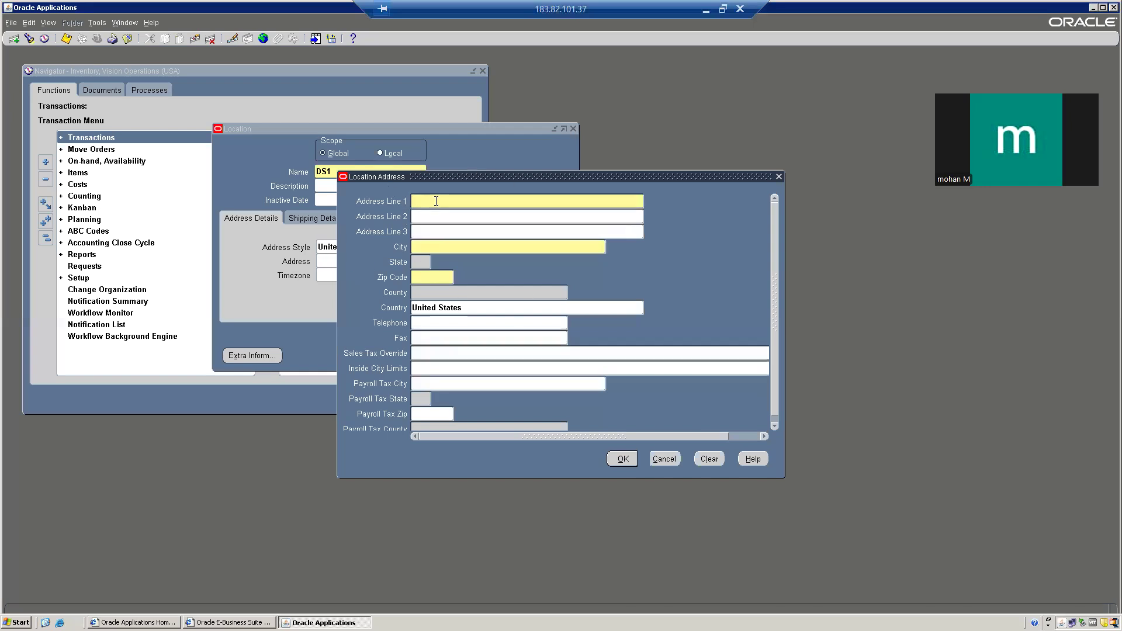
pyautogui.click(450, 246)
pyautogui.write('lod')
pyautogui.press('BackSpace')
pyautogui.write('s angeles')
pyautogui.click(610, 246)
pyautogui.write('LOS%')
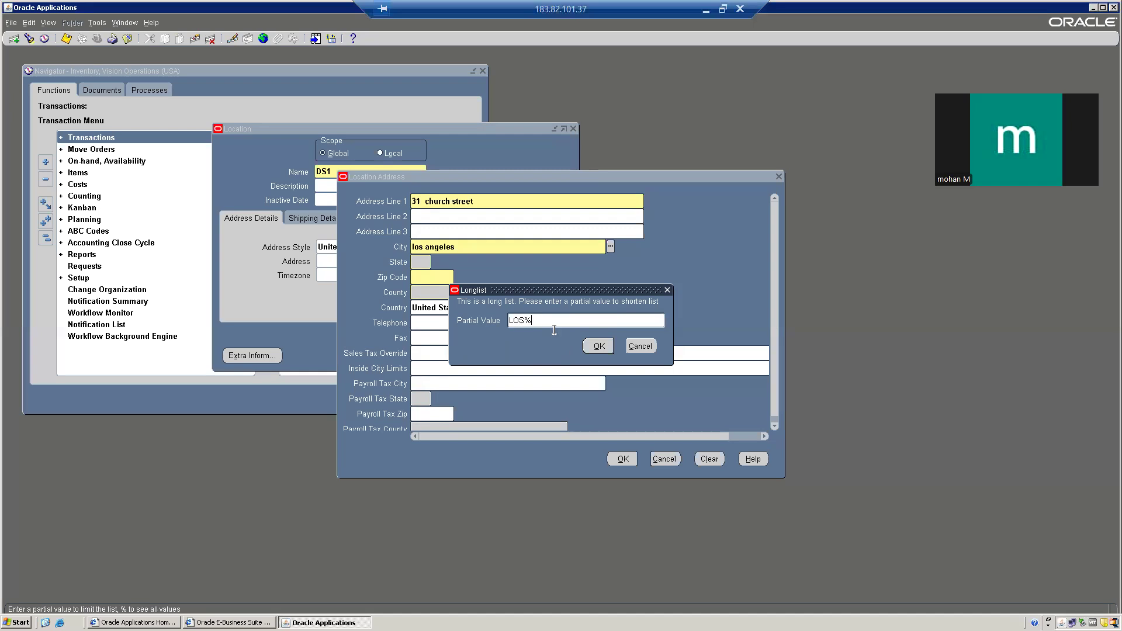
# Step: Pick Los Angeles from the LOS% city matches and set the state to CA California
pyautogui.click(599, 347)
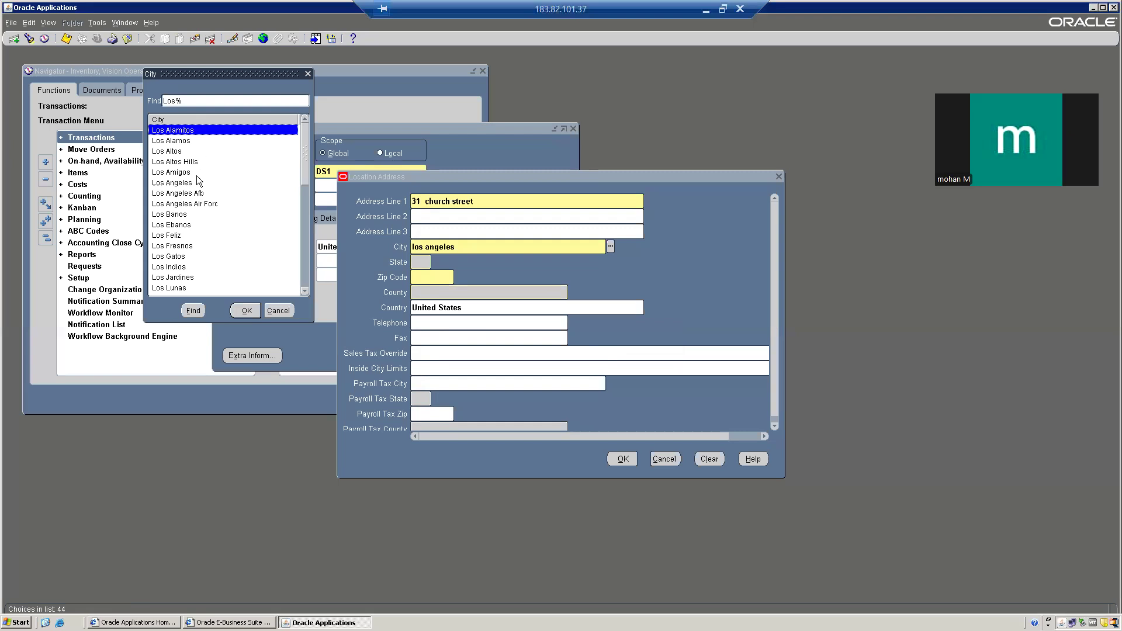
pyautogui.click(175, 182)
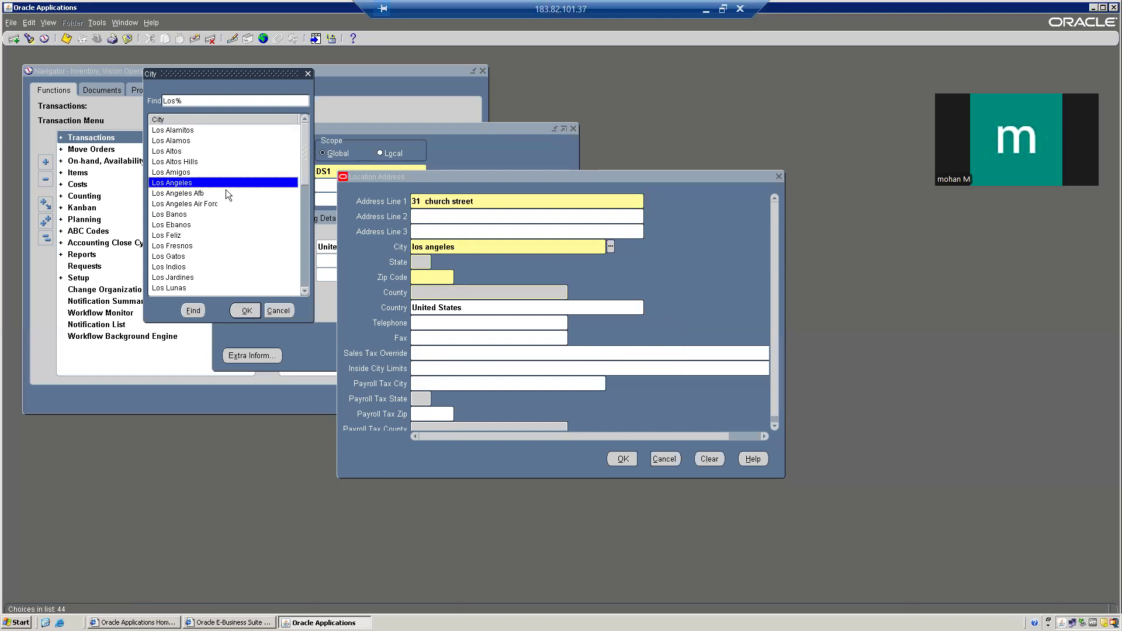
pyautogui.click(245, 311)
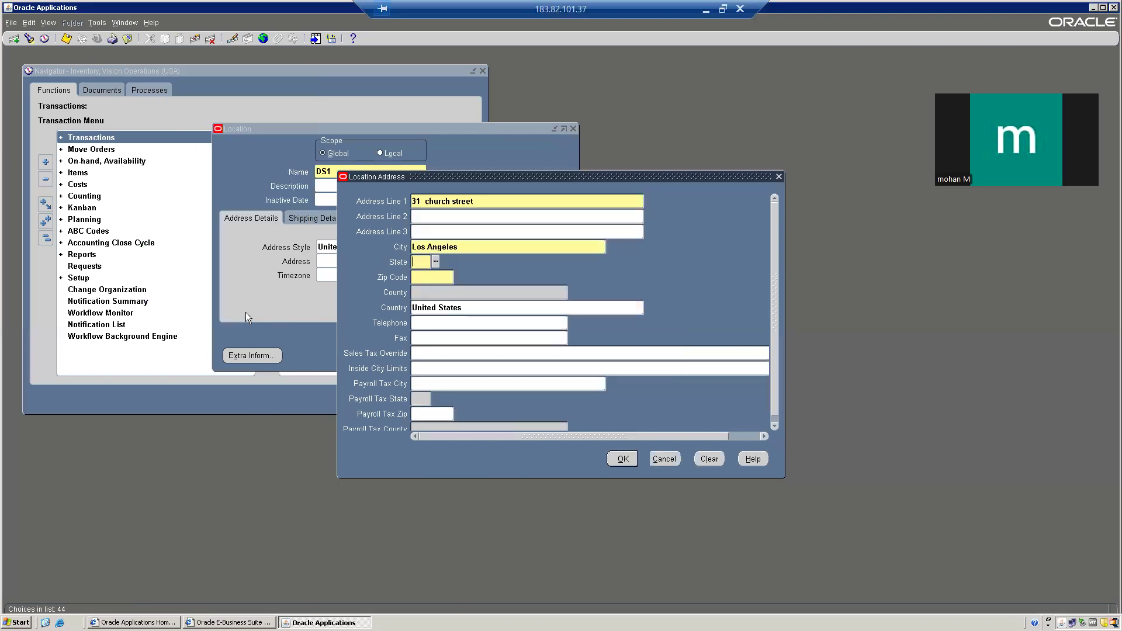
pyautogui.click(436, 262)
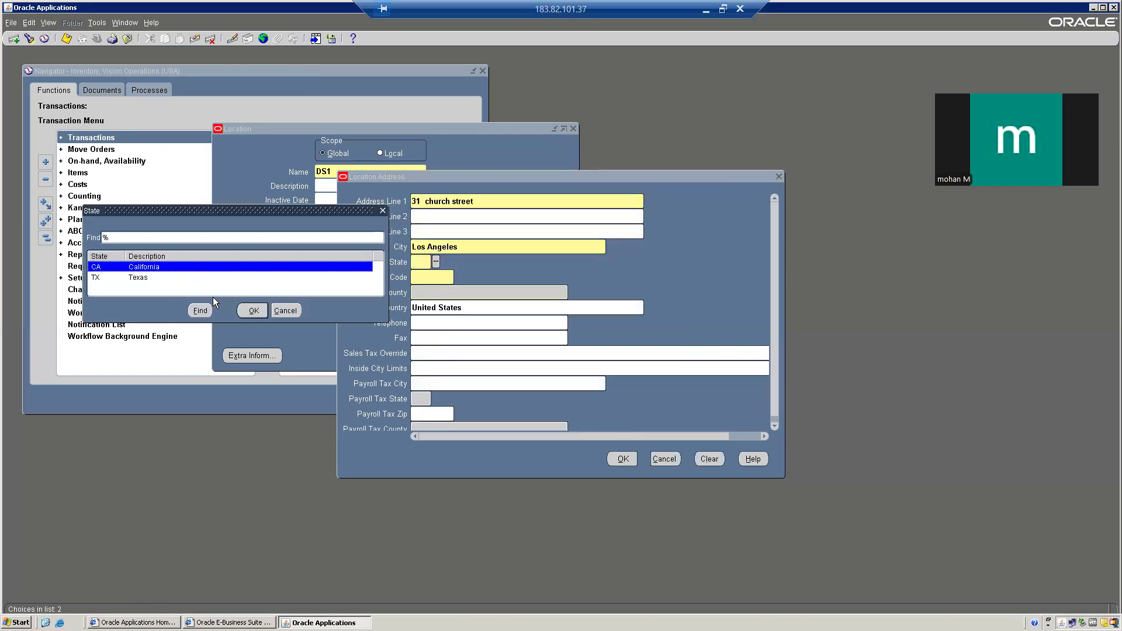
pyautogui.click(253, 310)
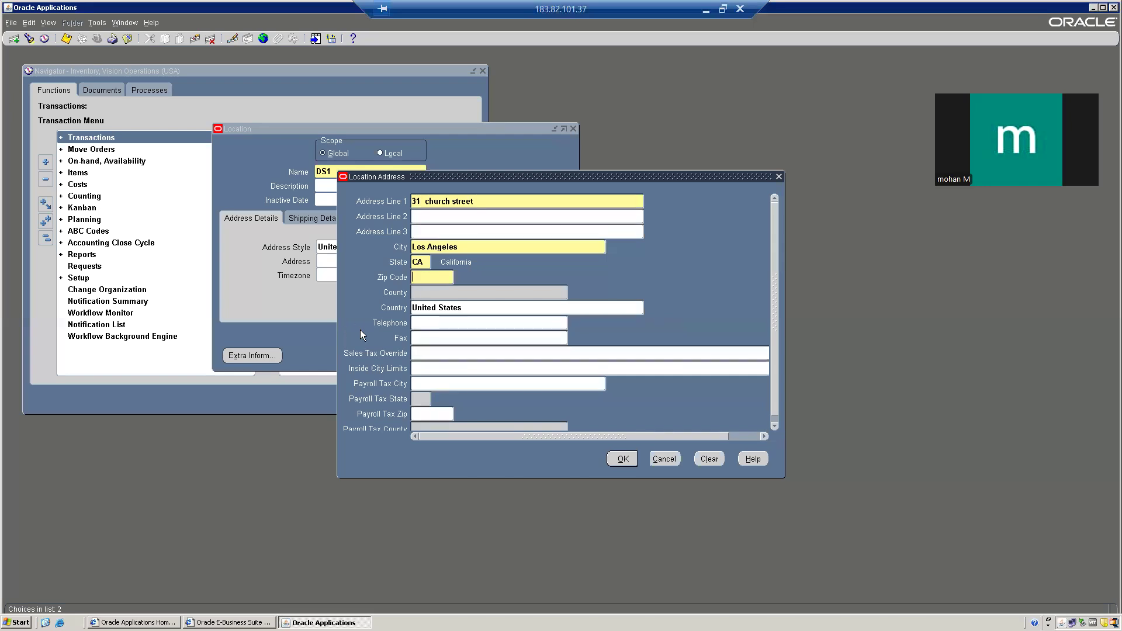
# Step: Enter zip code 90245 and set the county to Los Angeles
pyautogui.write('90245')
pyautogui.press('Tab')
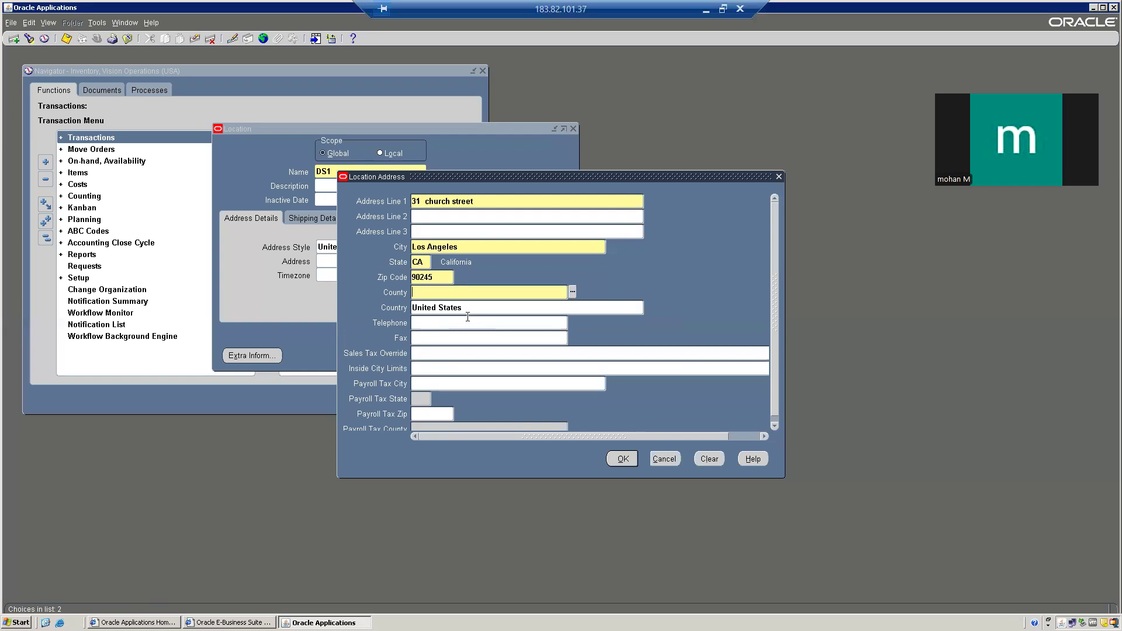
pyautogui.click(573, 292)
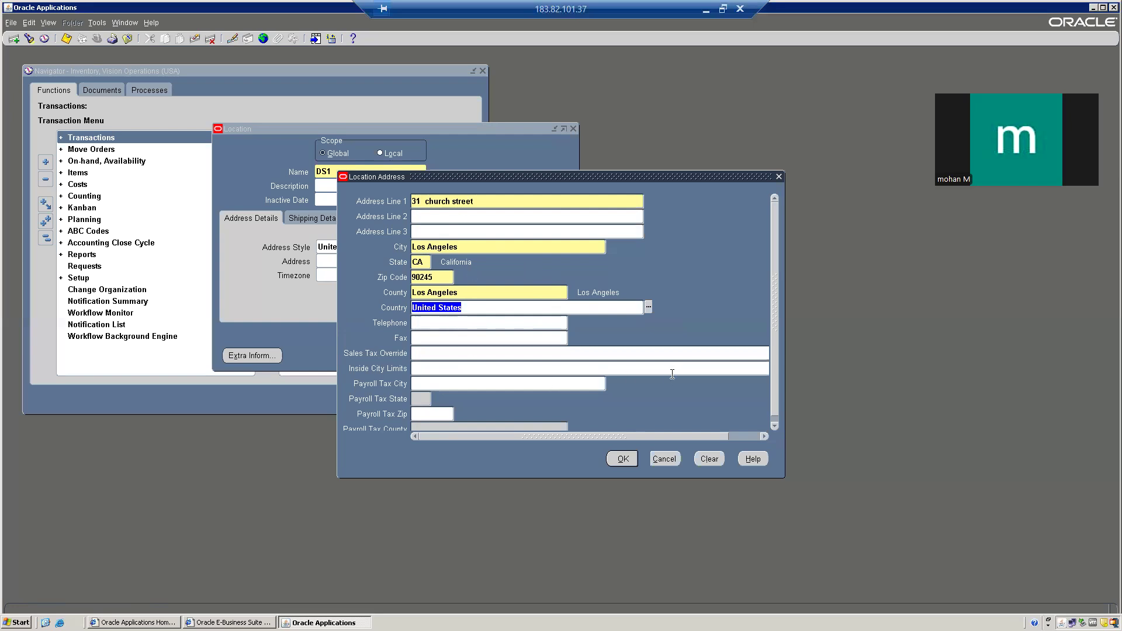
# Step: Accept the Los Angeles address and bring up DS1's Shipping Details
pyautogui.click(622, 459)
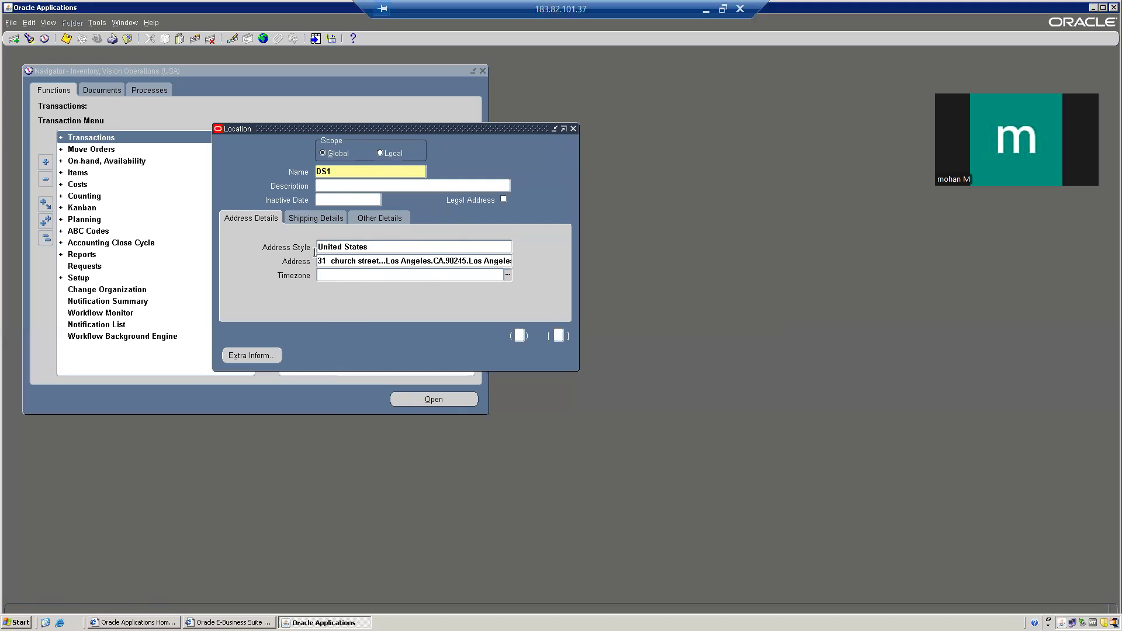
pyautogui.click(321, 217)
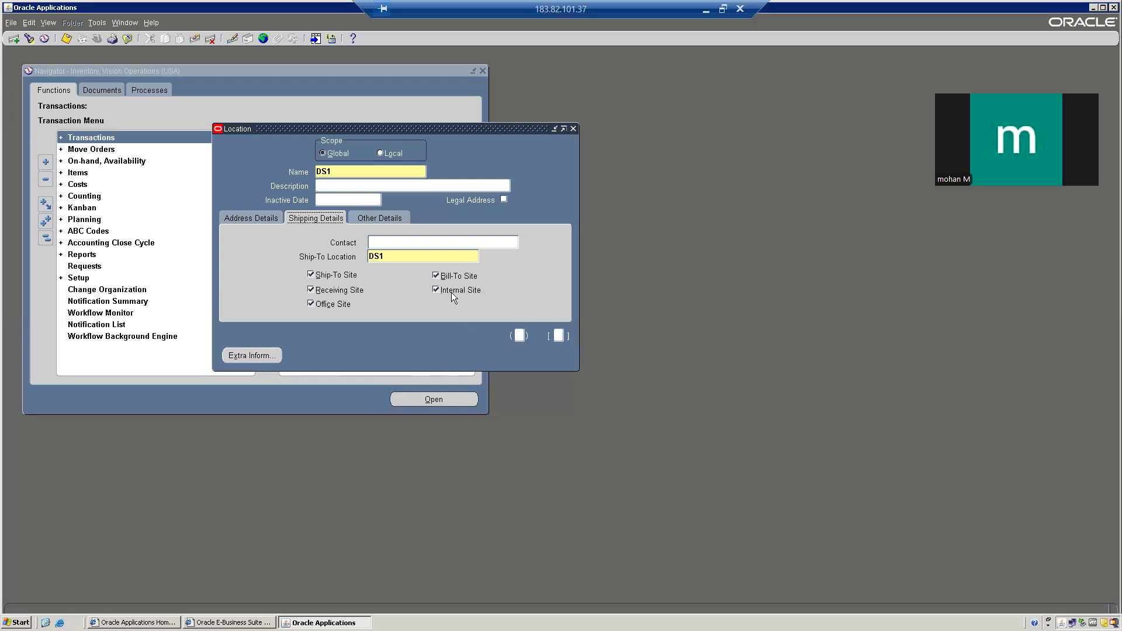
# Step: Review DS1's ship-to, bill-to, receiving, internal and office flags, then view Other Details
pyautogui.click(381, 219)
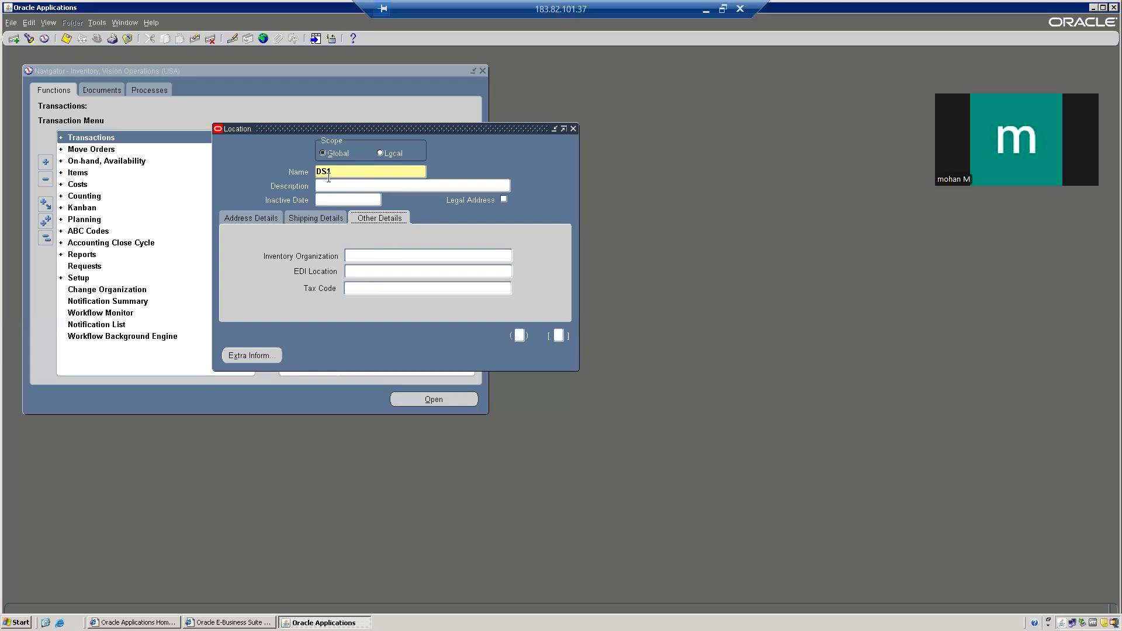
# Step: Choose 102-SSC Italy as DS1's inventory organization from the list of values
pyautogui.click(502, 257)
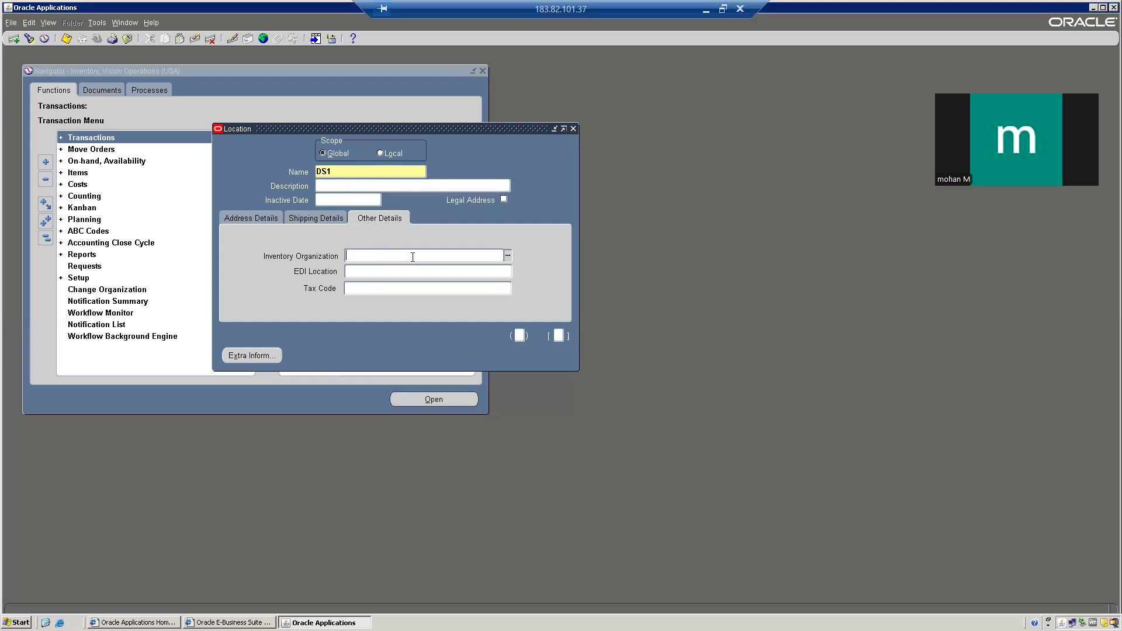
pyautogui.click(506, 256)
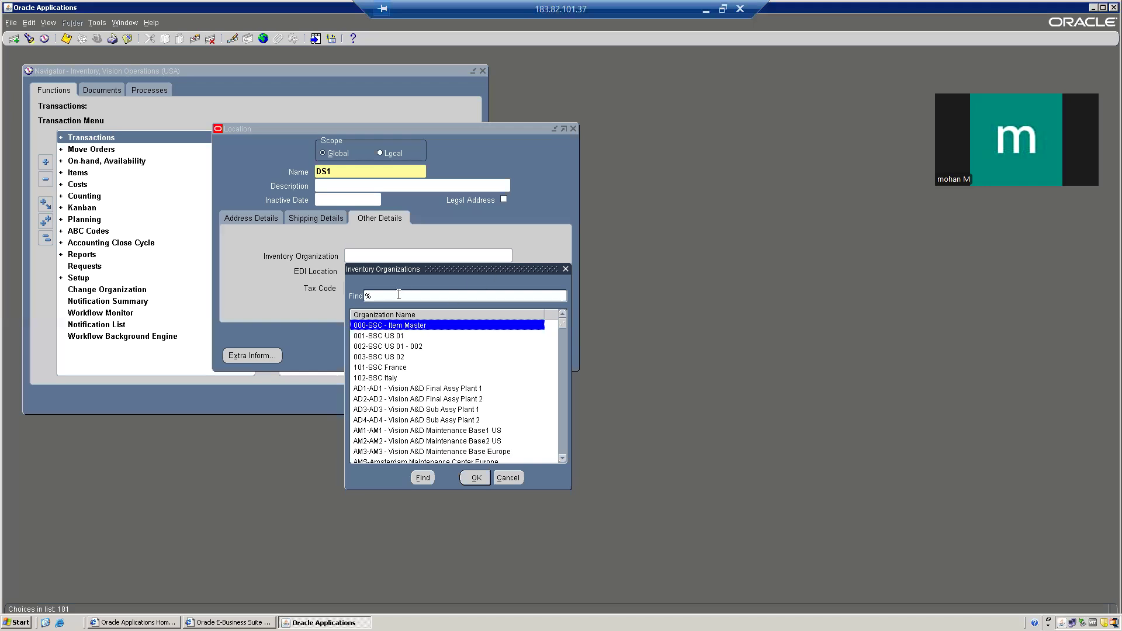
pyautogui.click(402, 378)
pyautogui.click(475, 478)
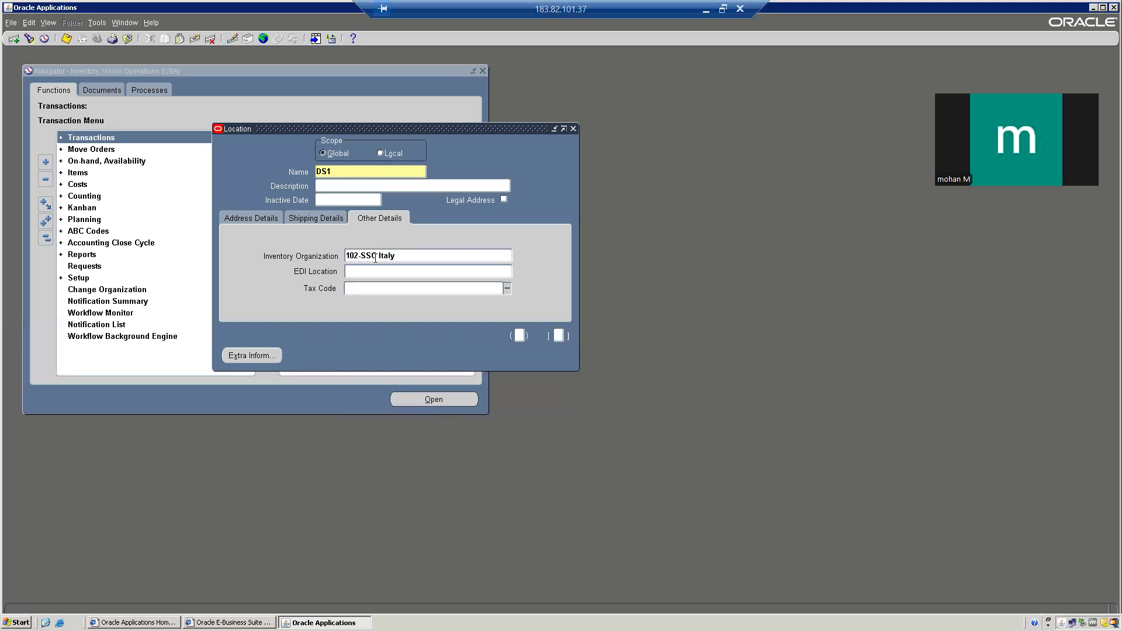
pyautogui.click(364, 272)
# Step: Save the new DS1 location record and close the Location form
pyautogui.click(66, 40)
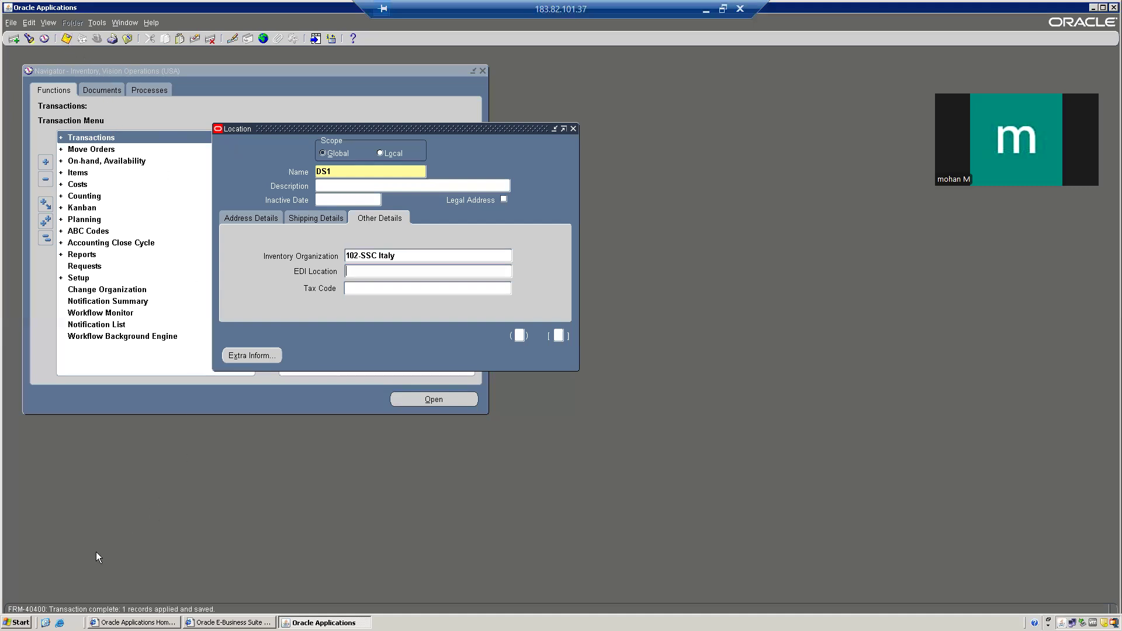
pyautogui.click(573, 129)
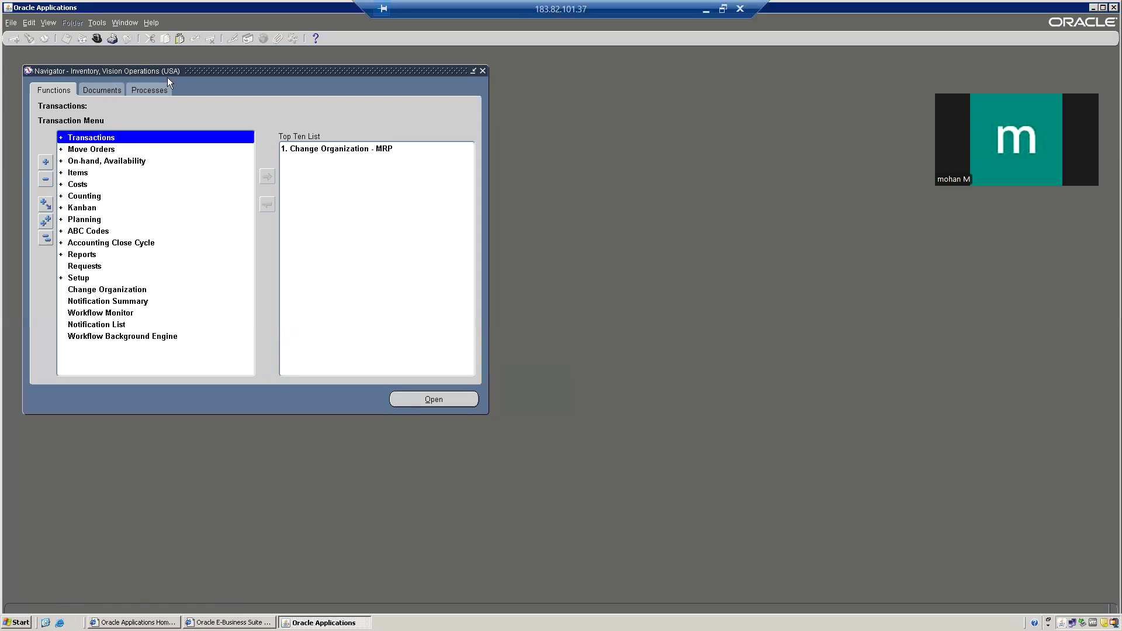
# Step: Open a blank Location form via Setup > Organizations > Locations, starting in the Name field
pyautogui.doubleClick(85, 283)
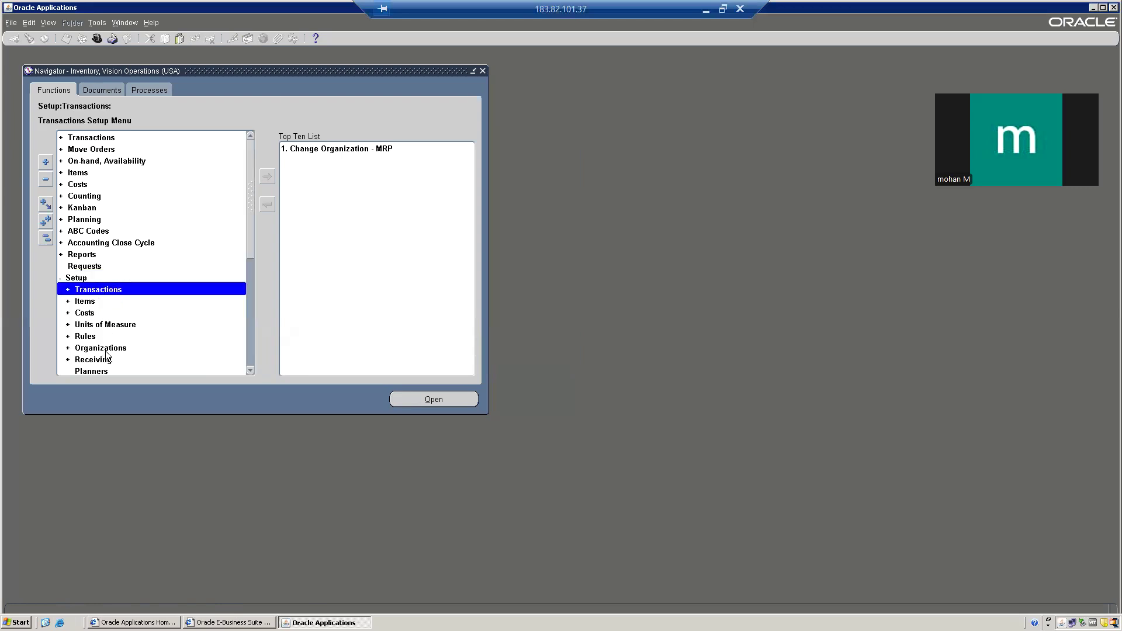
pyautogui.doubleClick(114, 348)
pyautogui.scroll(-1, 170, 299)
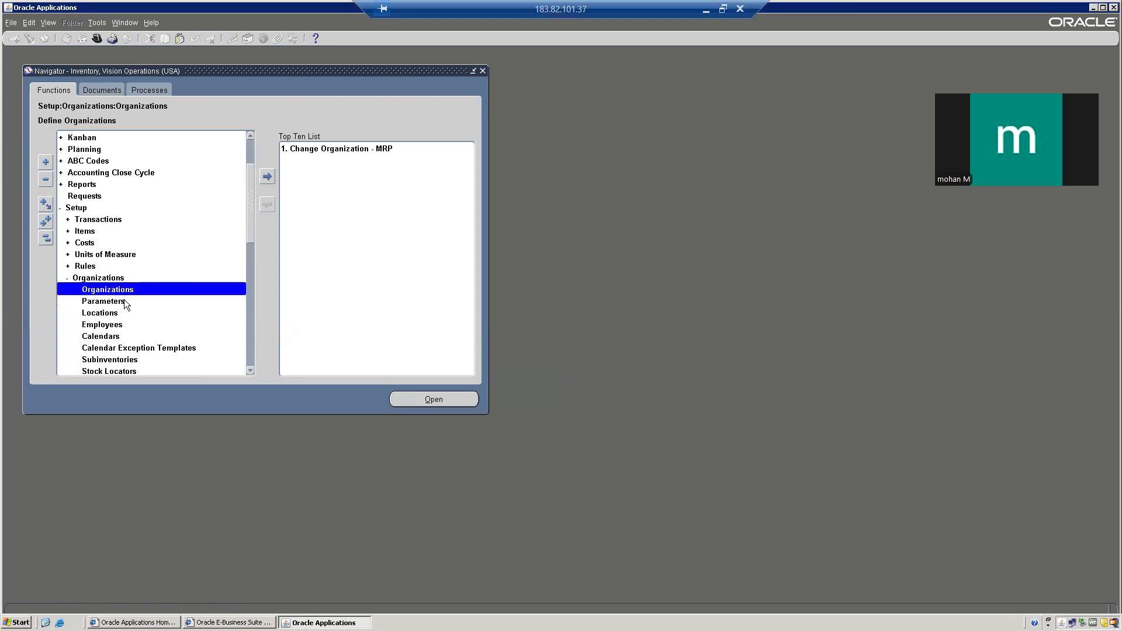
pyautogui.doubleClick(110, 313)
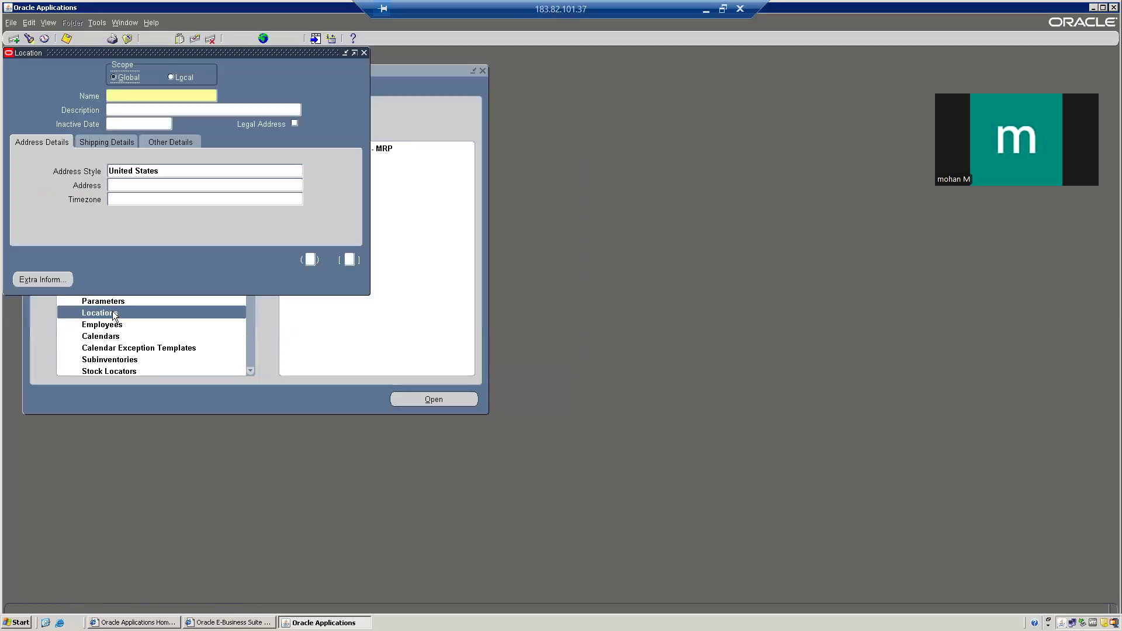
pyautogui.click(144, 93)
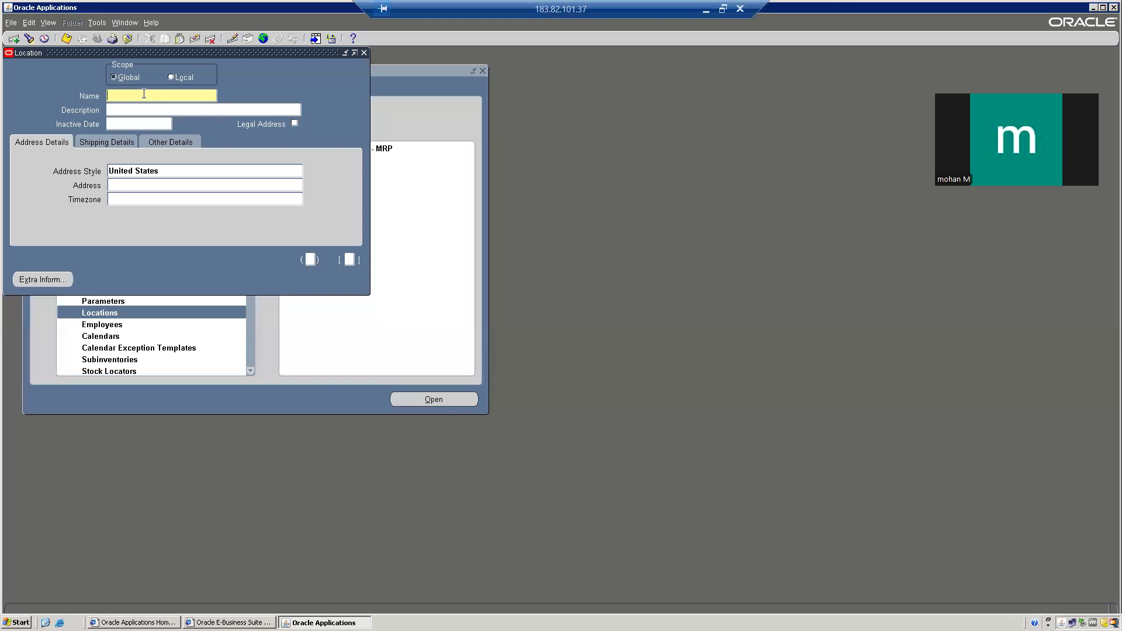
# Step: Query the Location form for the record named DS1
pyautogui.press('F11')
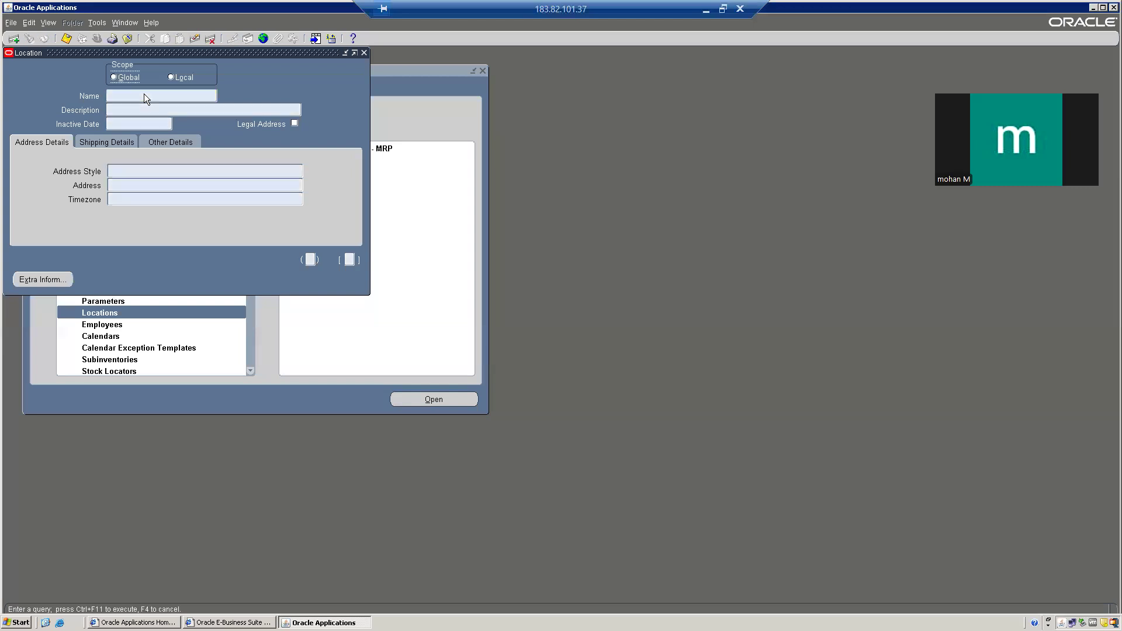
pyautogui.click(145, 95)
pyautogui.write('DS1')
pyautogui.hotkey('ctrl', 'F11')
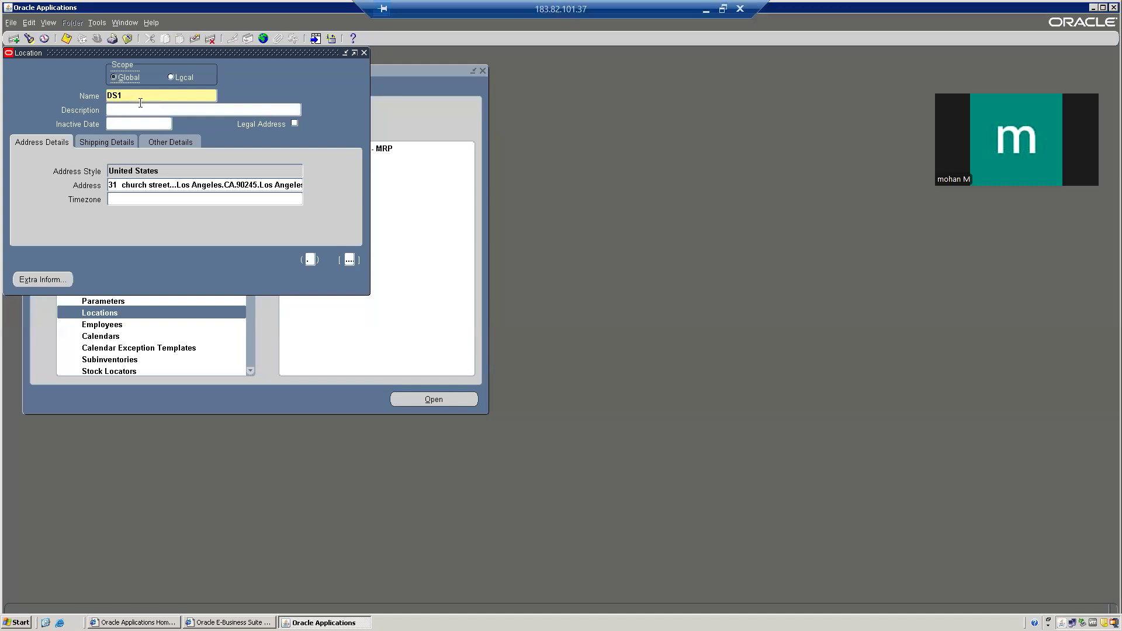
# Step: Review DS1's saved site flags, 102-SSC Italy organization and Los Angeles address details
pyautogui.click(111, 142)
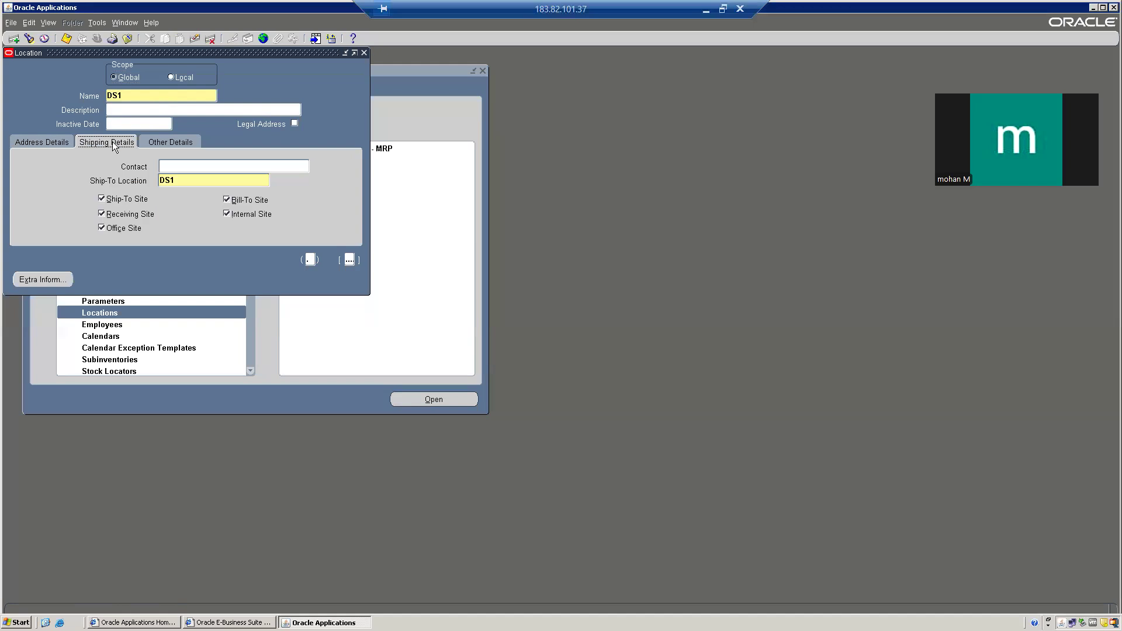
pyautogui.click(173, 142)
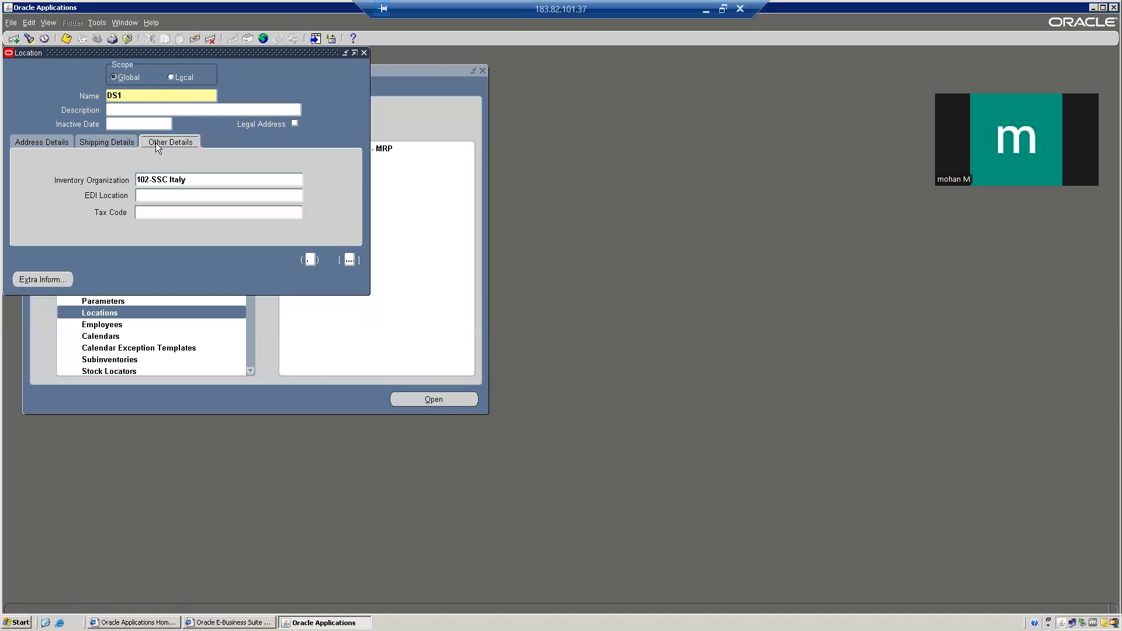
pyautogui.click(88, 143)
pyautogui.click(57, 145)
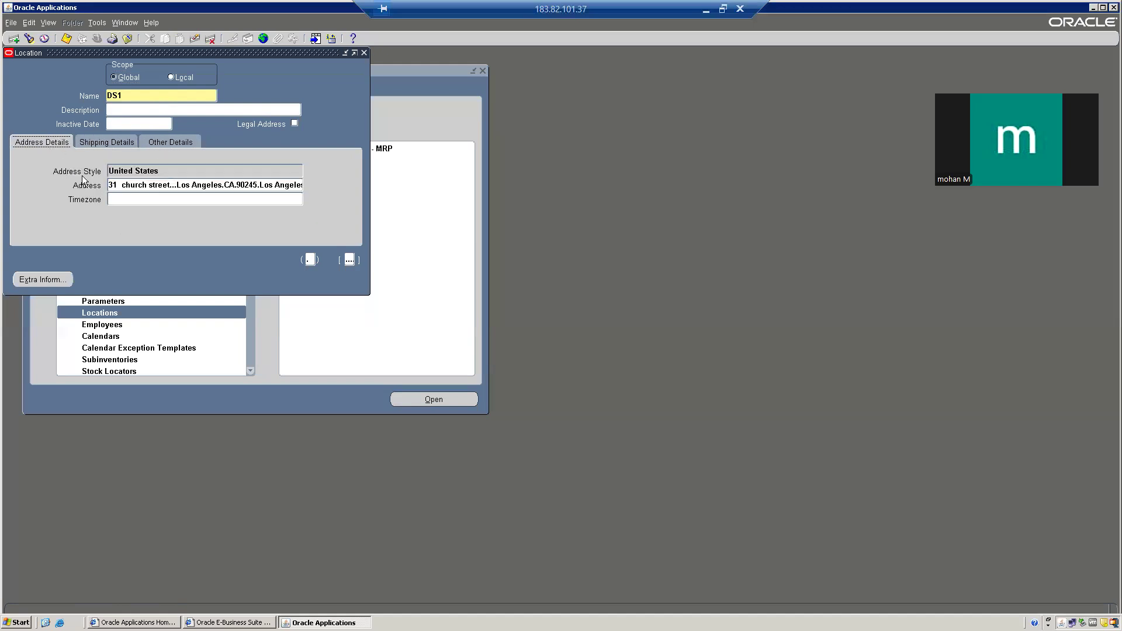
pyautogui.click(96, 22)
pyautogui.moveTo(47, 23)
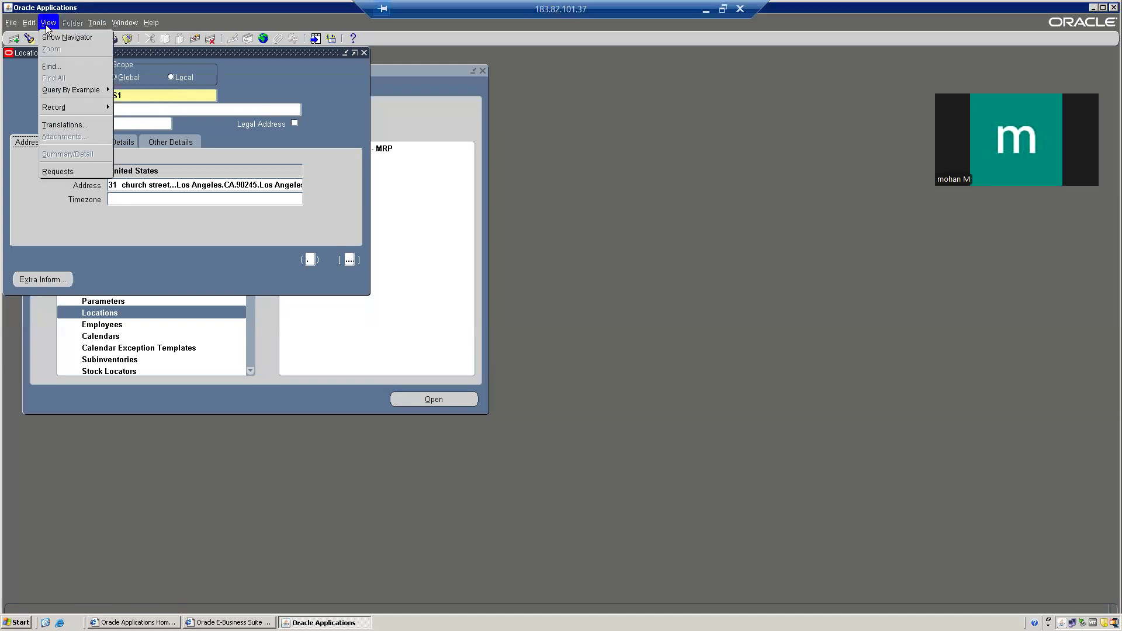
pyautogui.moveTo(67, 91)
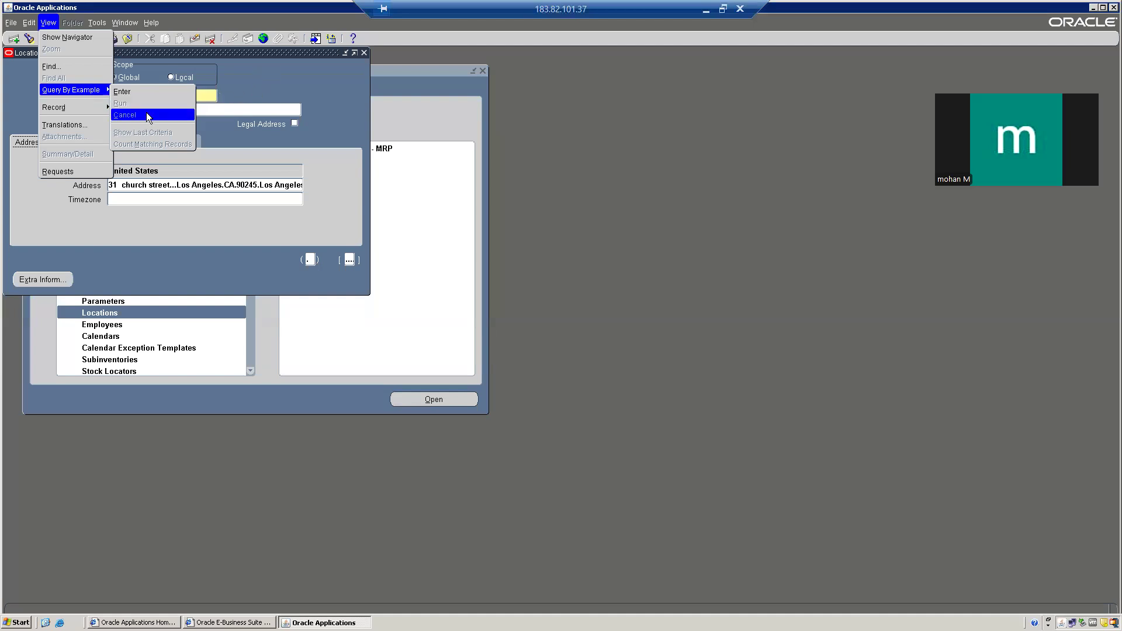
pyautogui.click(281, 70)
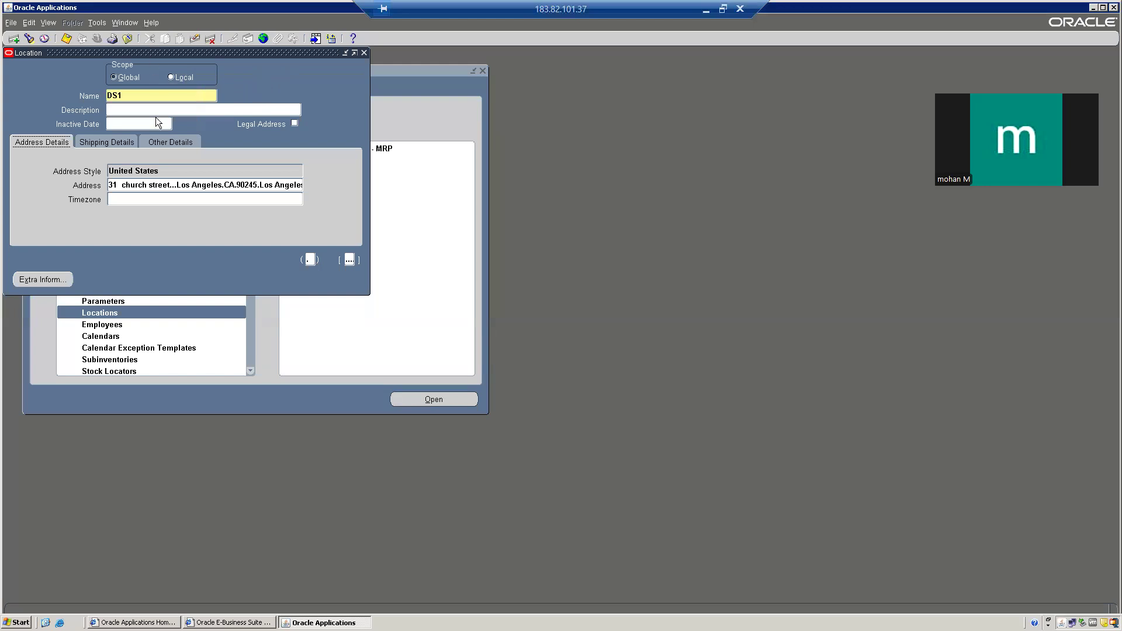
pyautogui.click(149, 25)
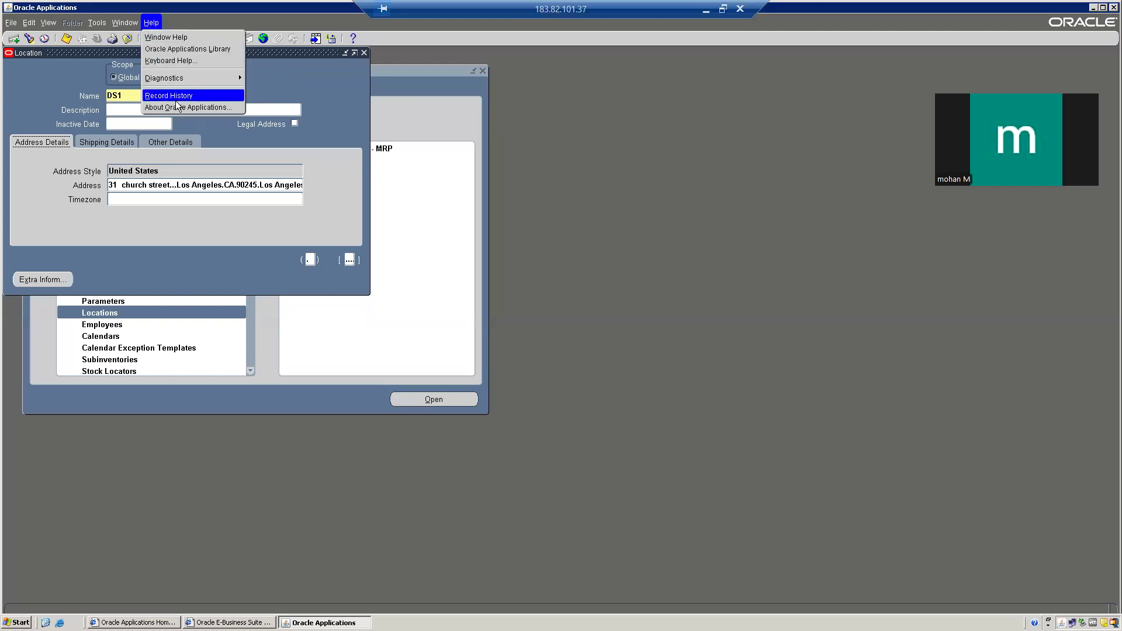
pyautogui.moveTo(187, 80)
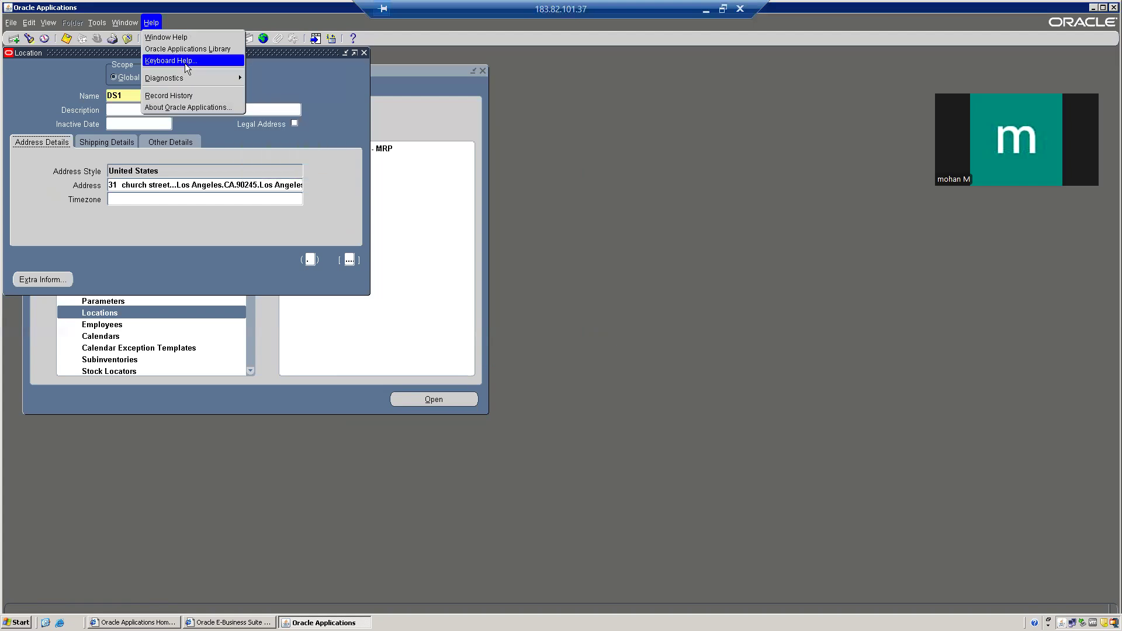
pyautogui.click(187, 62)
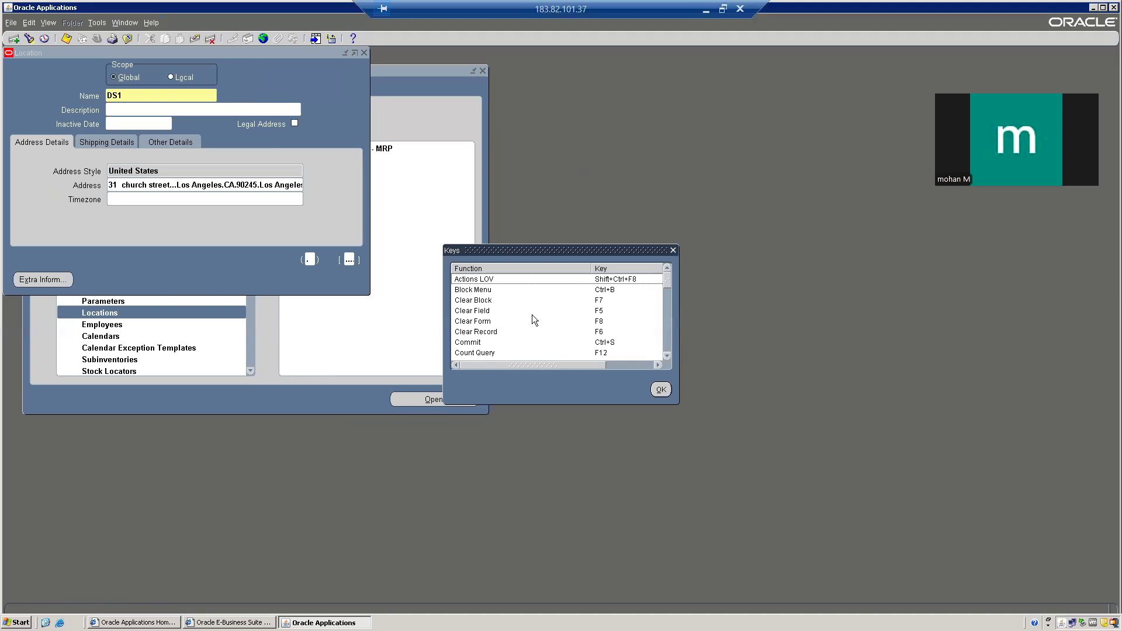
pyautogui.click(674, 250)
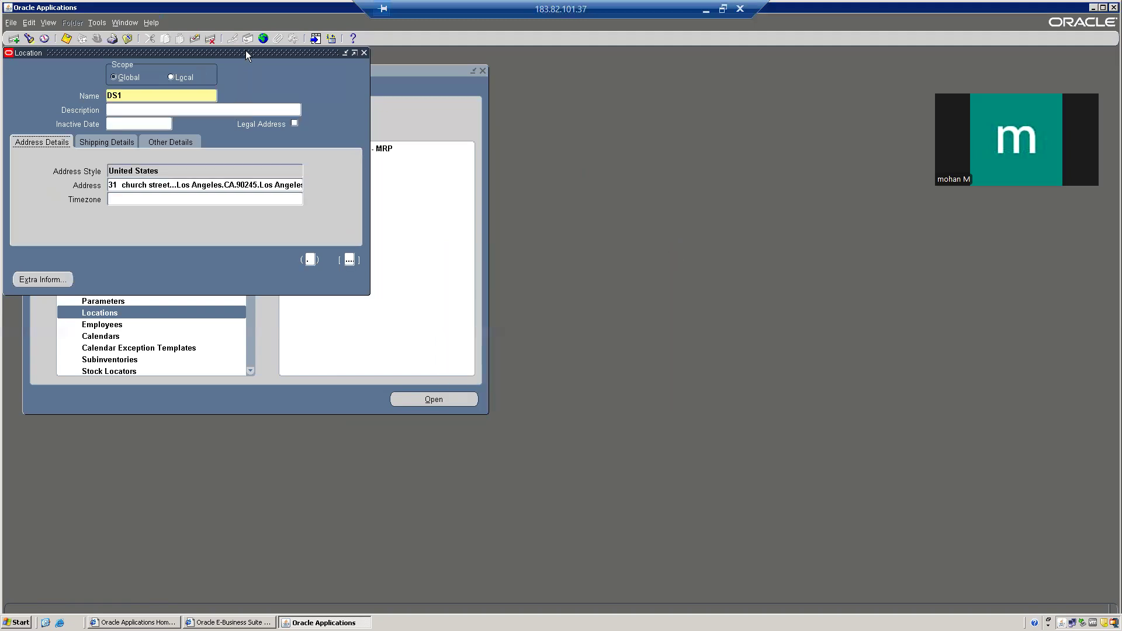